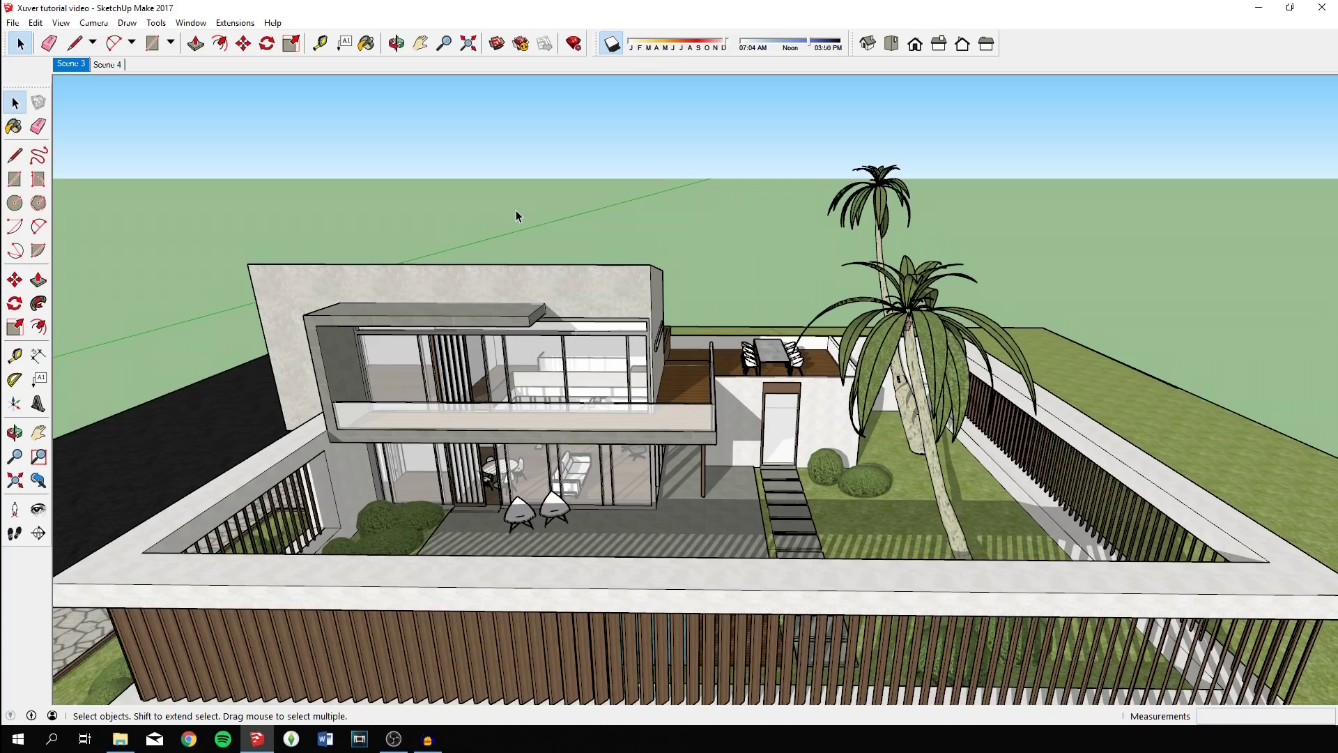
# Orbit the villa from the pool side round to the front, then save the SketchUp model.
pyautogui.moveTo(625, 228); pyautogui.dragTo(795, 321, button='middle')
pyautogui.moveTo(665, 327); pyautogui.dragTo(671, 333, button='middle')
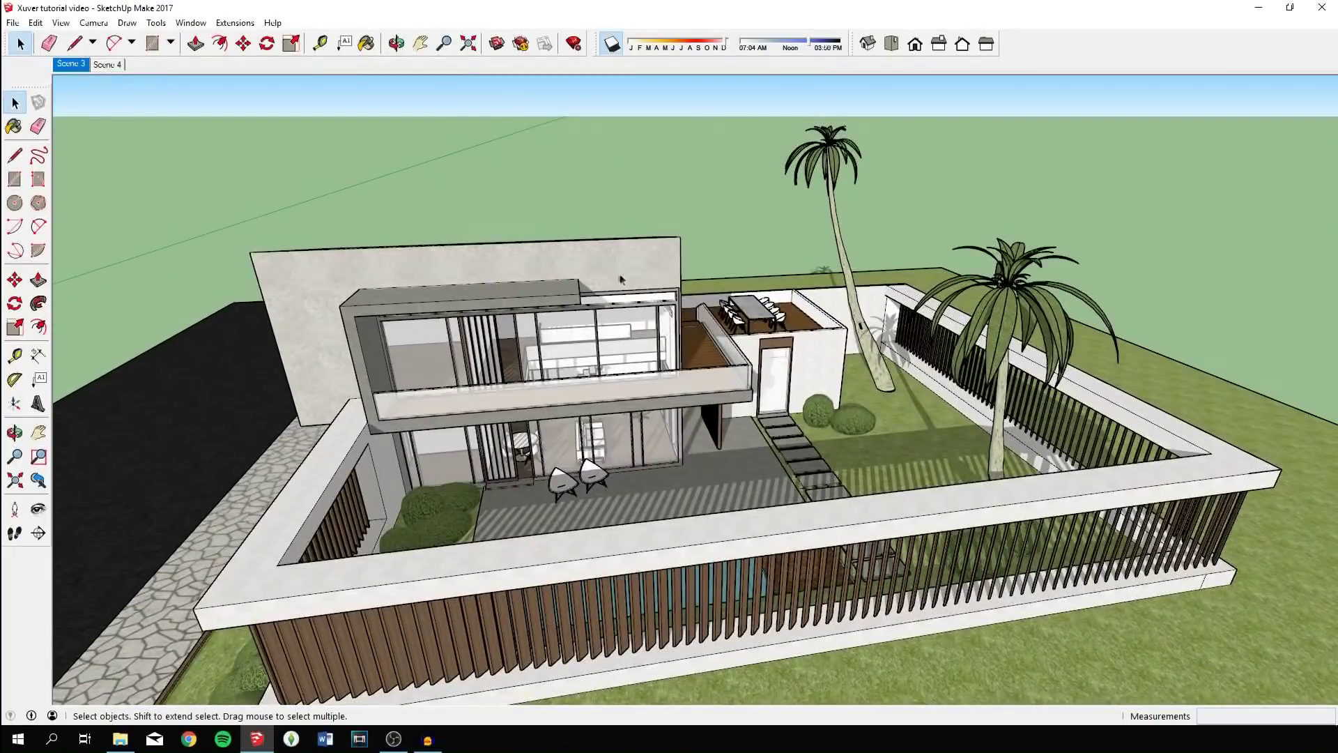
pyautogui.click(12, 23)
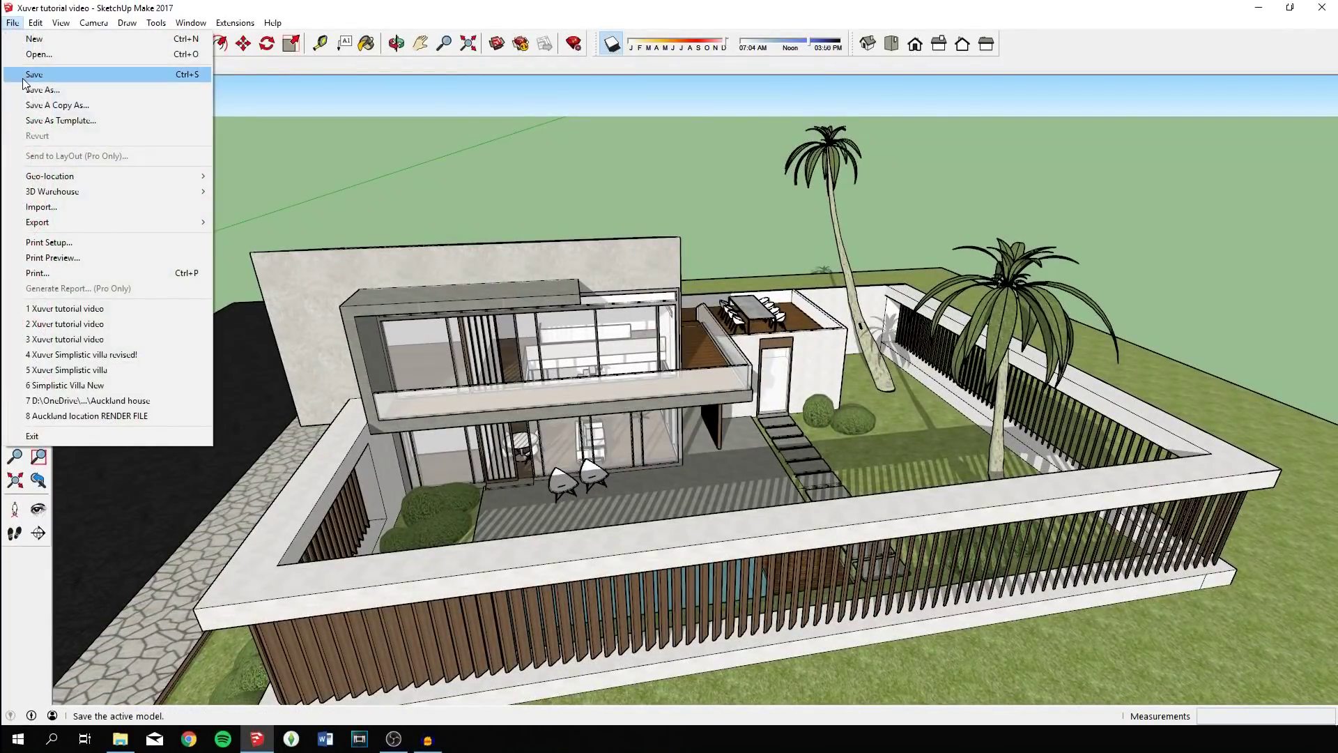
pyautogui.click(28, 75)
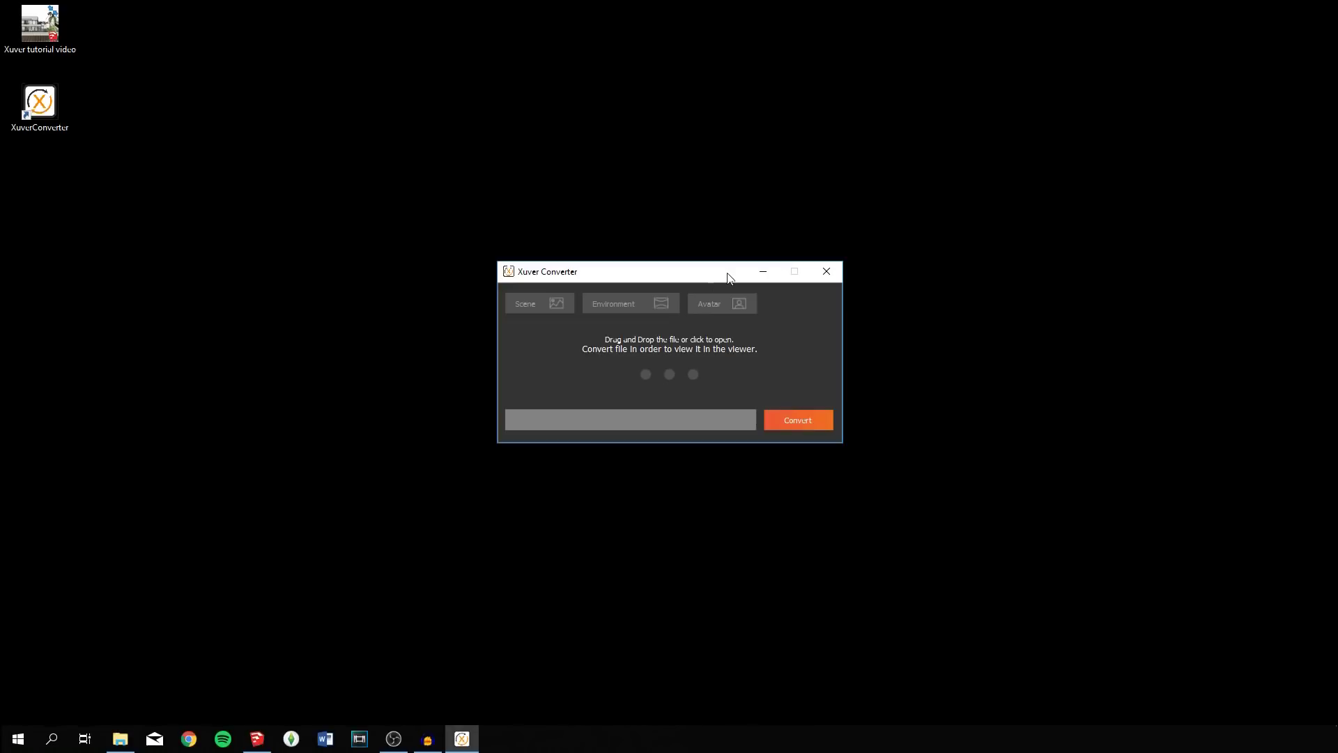
# Convert the villa .skp and overwrite Xuver tutorial video.xr in the Xuver video folder.
pyautogui.moveTo(40, 28); pyautogui.dragTo(676, 385)
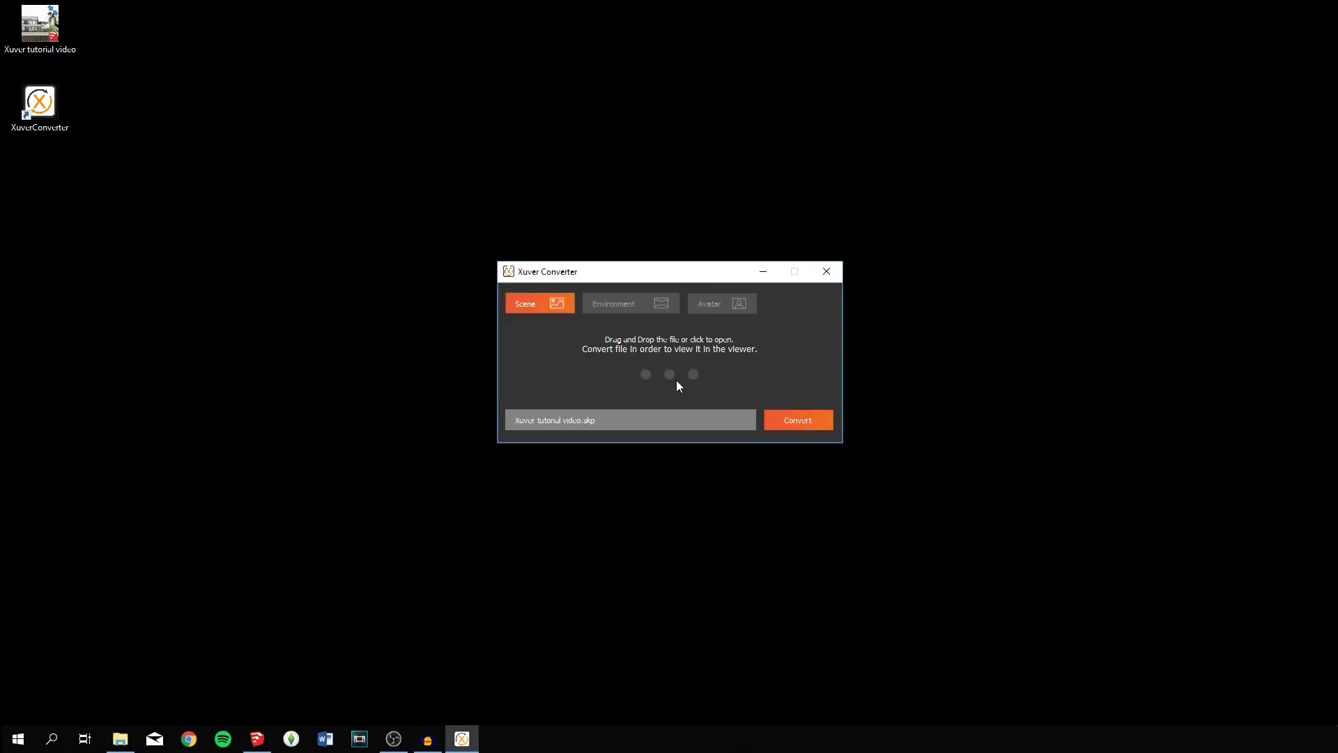
pyautogui.click(796, 417)
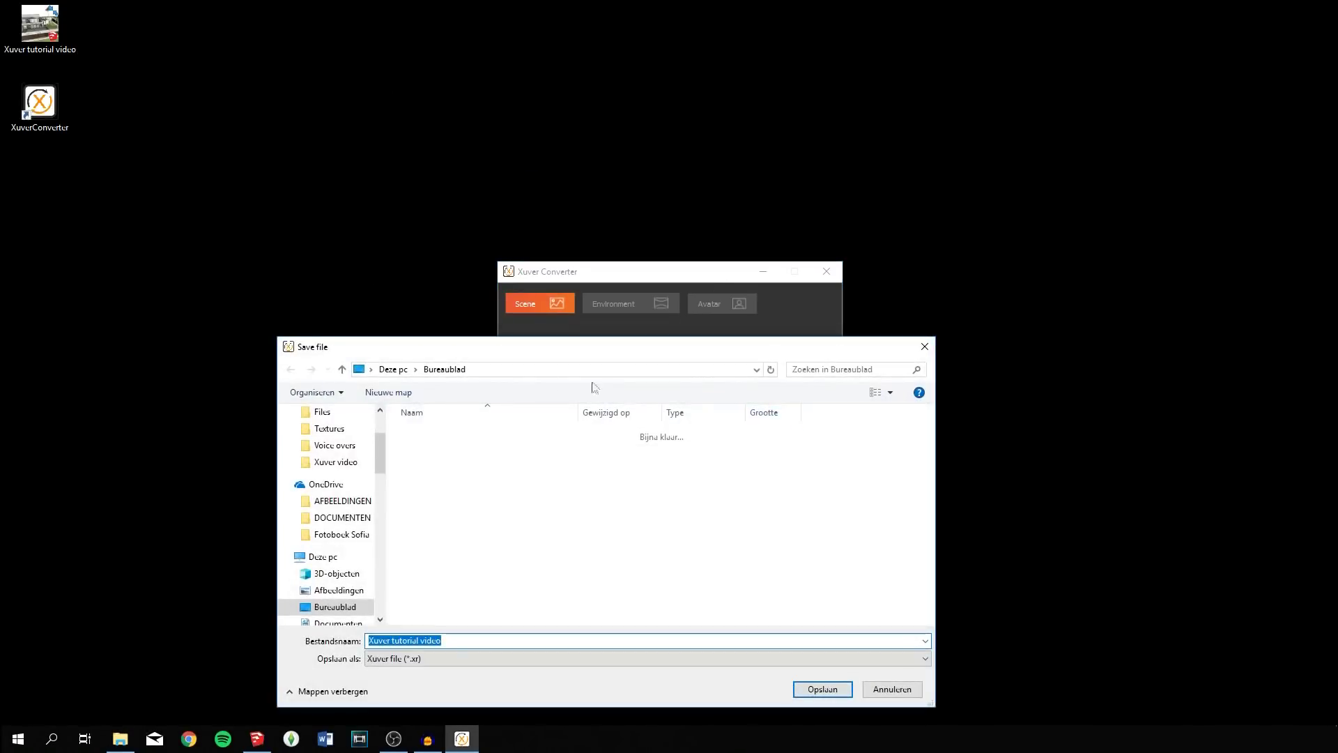
pyautogui.click(342, 461)
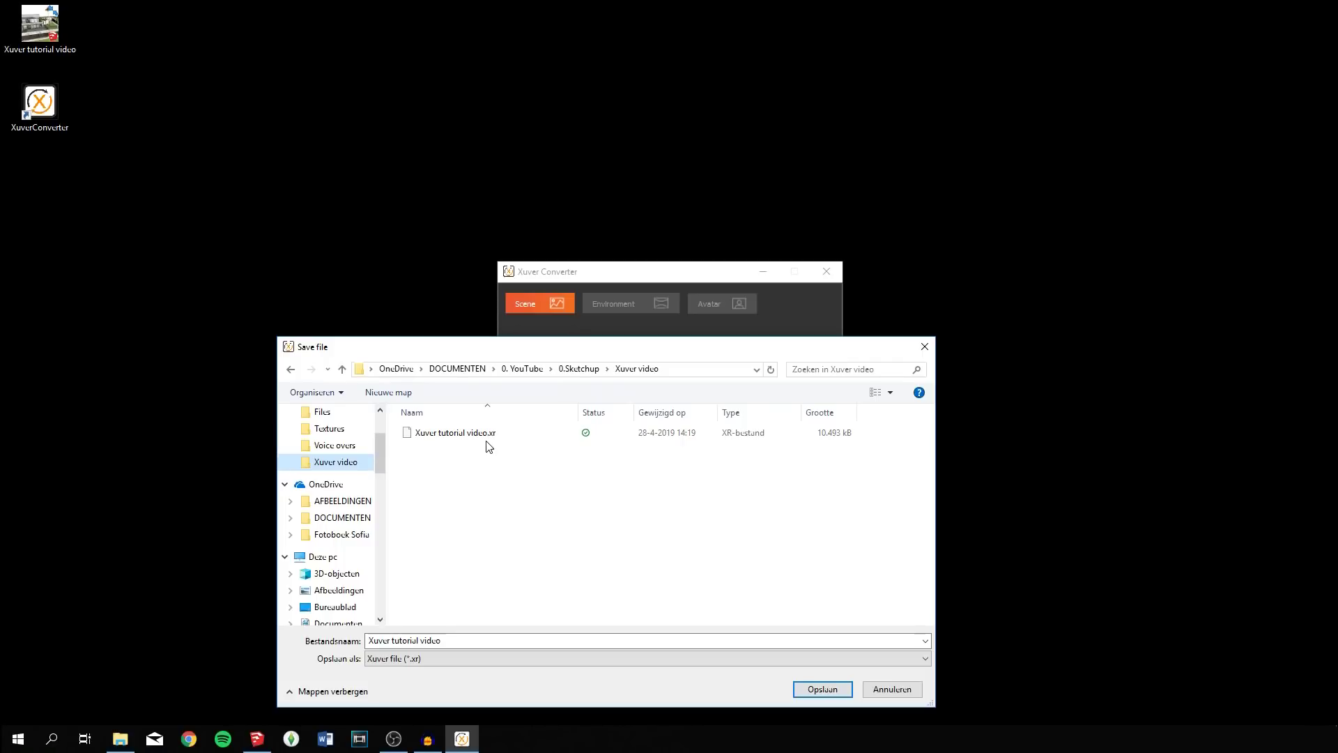
pyautogui.doubleClick(493, 432)
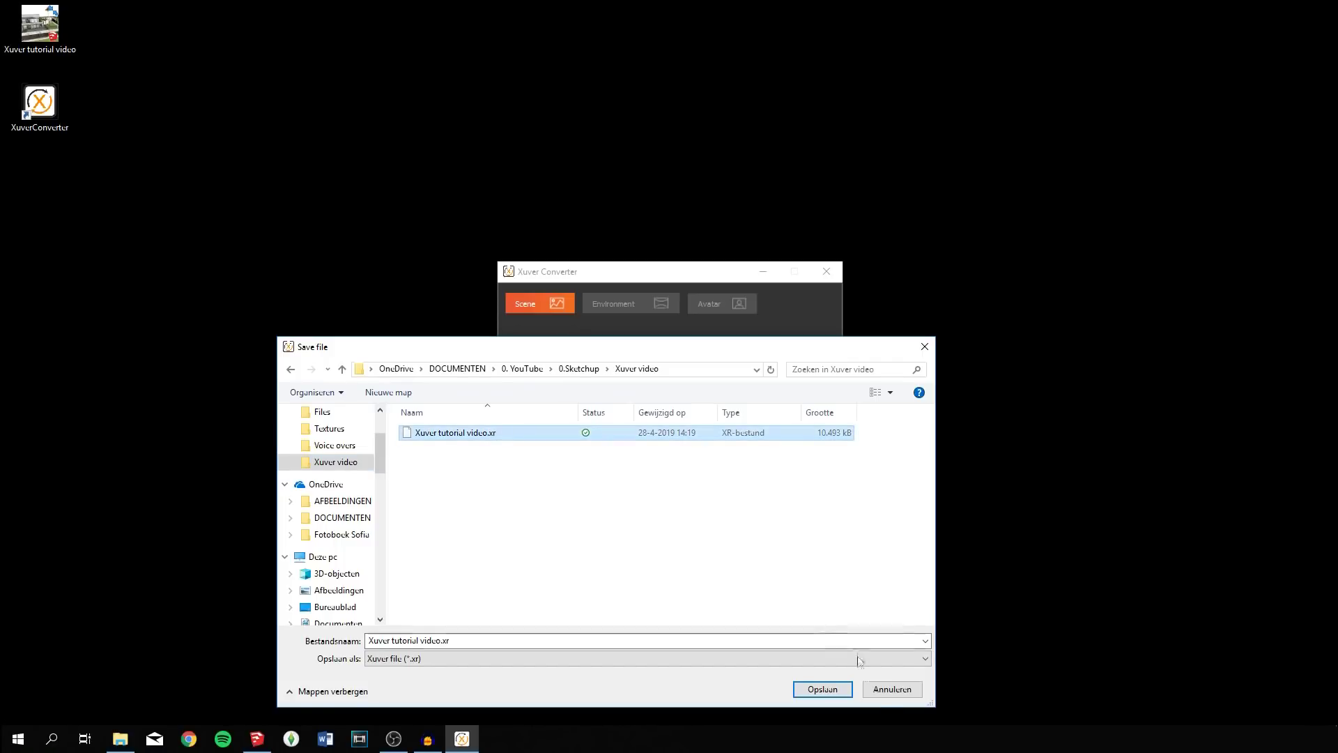
pyautogui.click(689, 370)
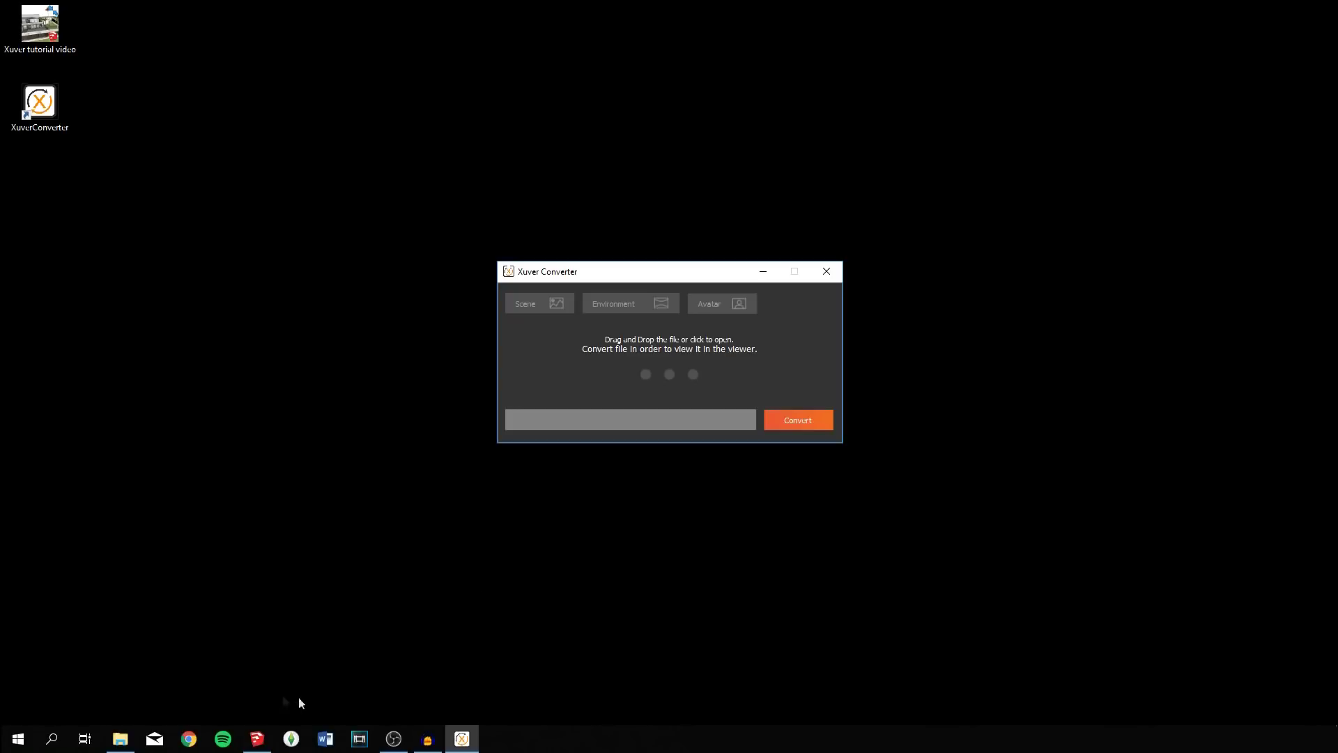
# In Chrome, check the converter on the Downloads page, then go to the empty Projects list.
pyautogui.click(189, 738)
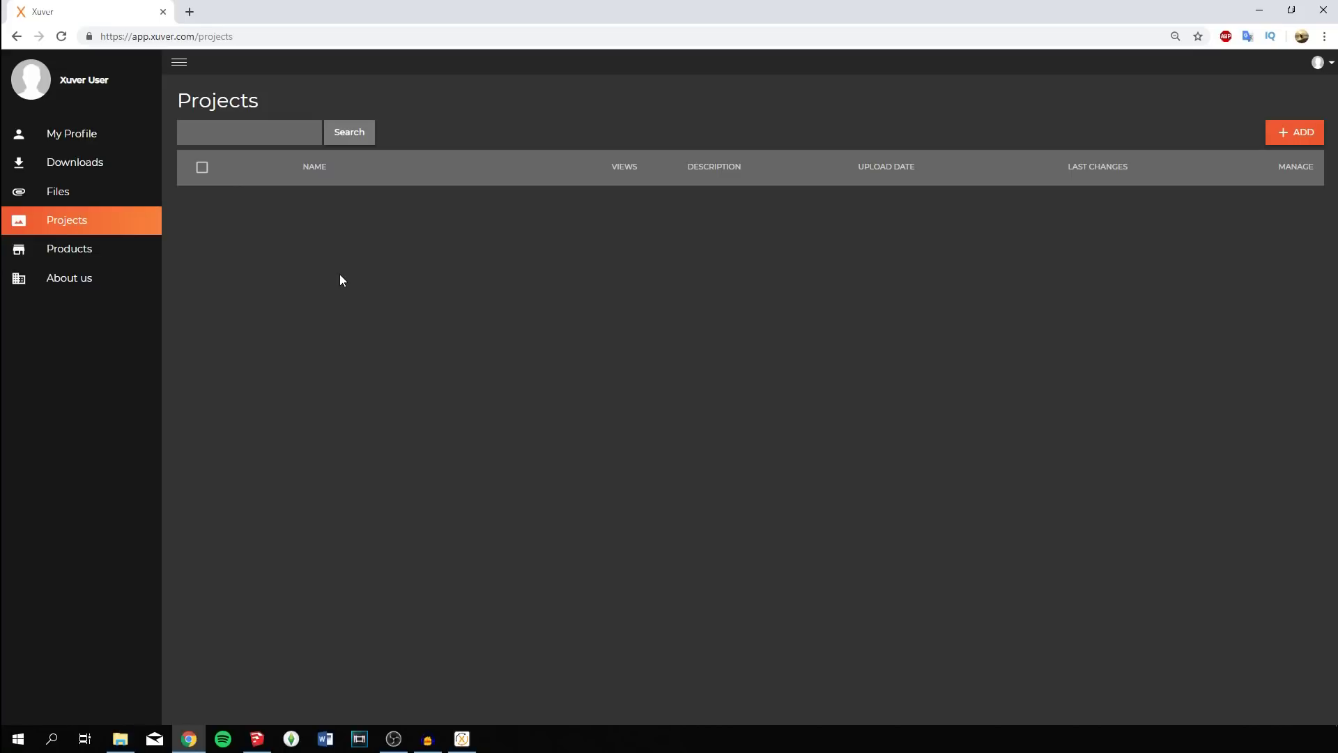
pyautogui.click(130, 172)
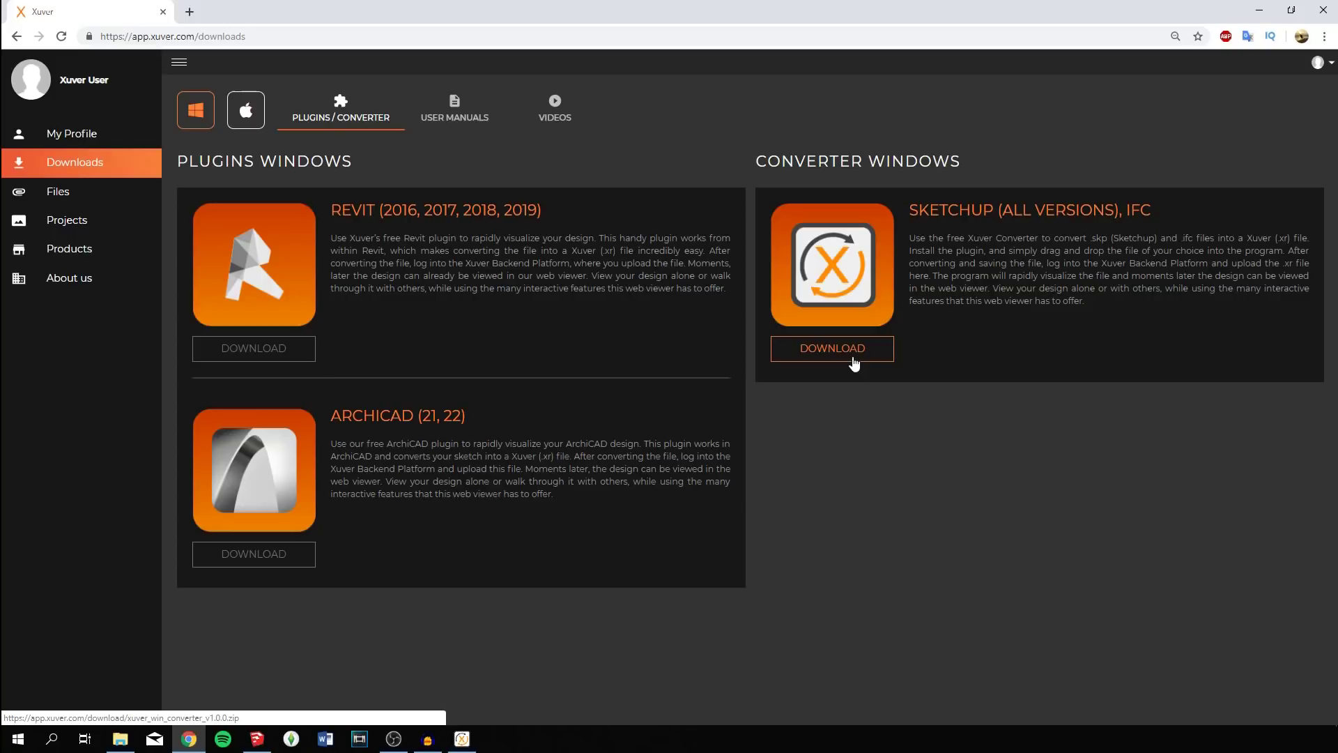
pyautogui.click(64, 224)
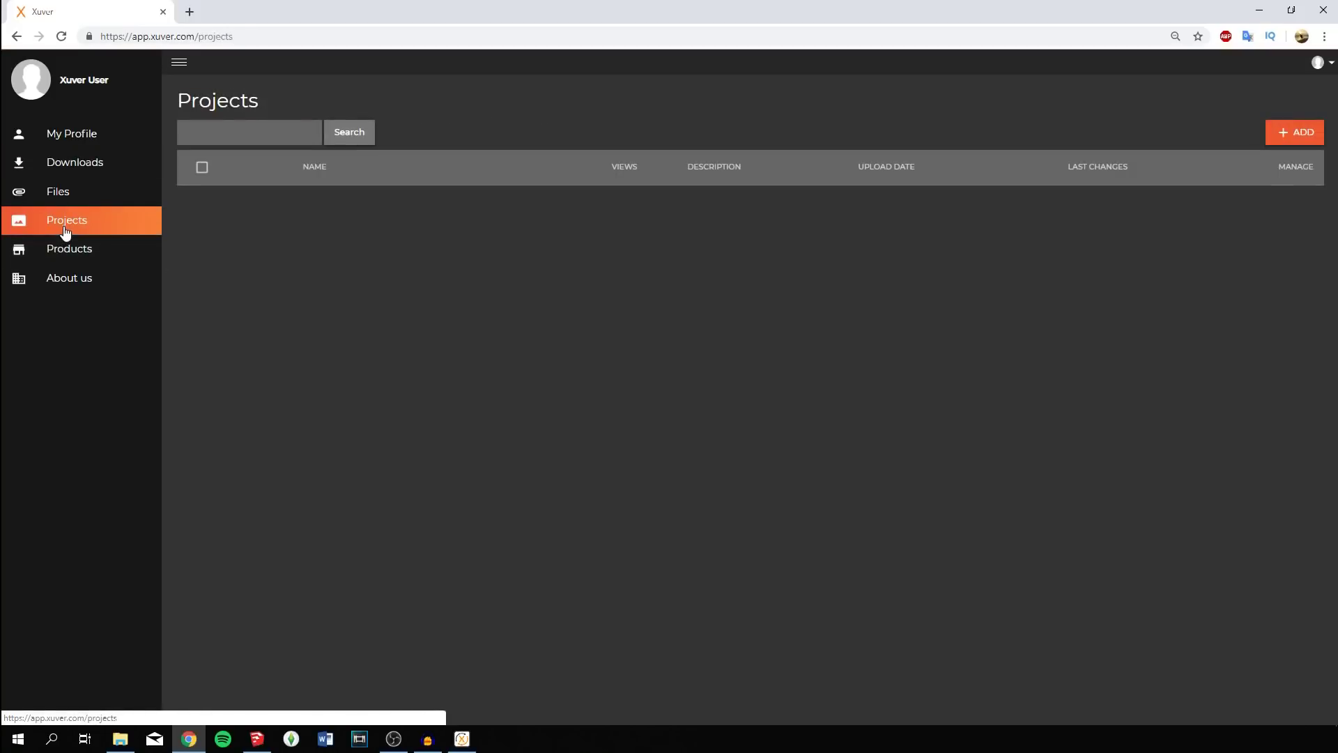
# Create a new project named 'Xuver tutorial house' with Private scope and start attaching its scene file.
pyautogui.click(1296, 133)
pyautogui.click(474, 147)
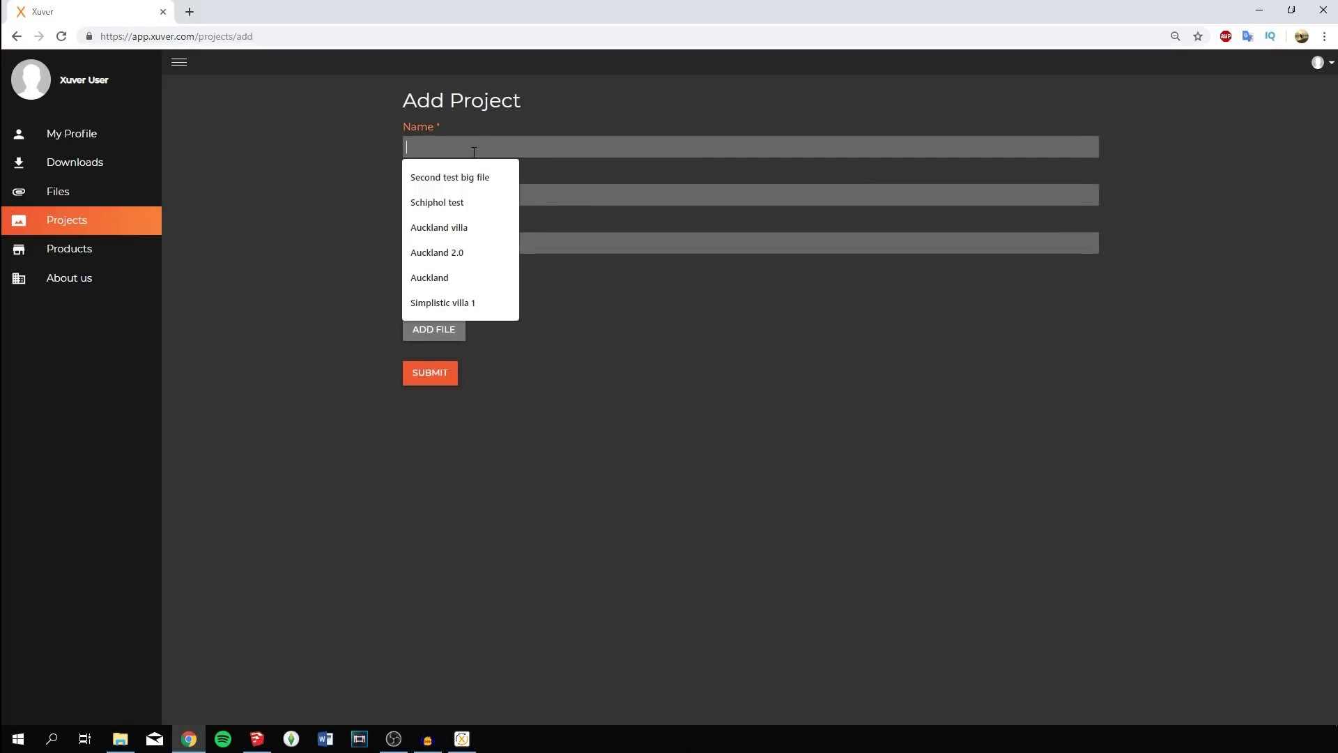
pyautogui.write('Xuver tutor')
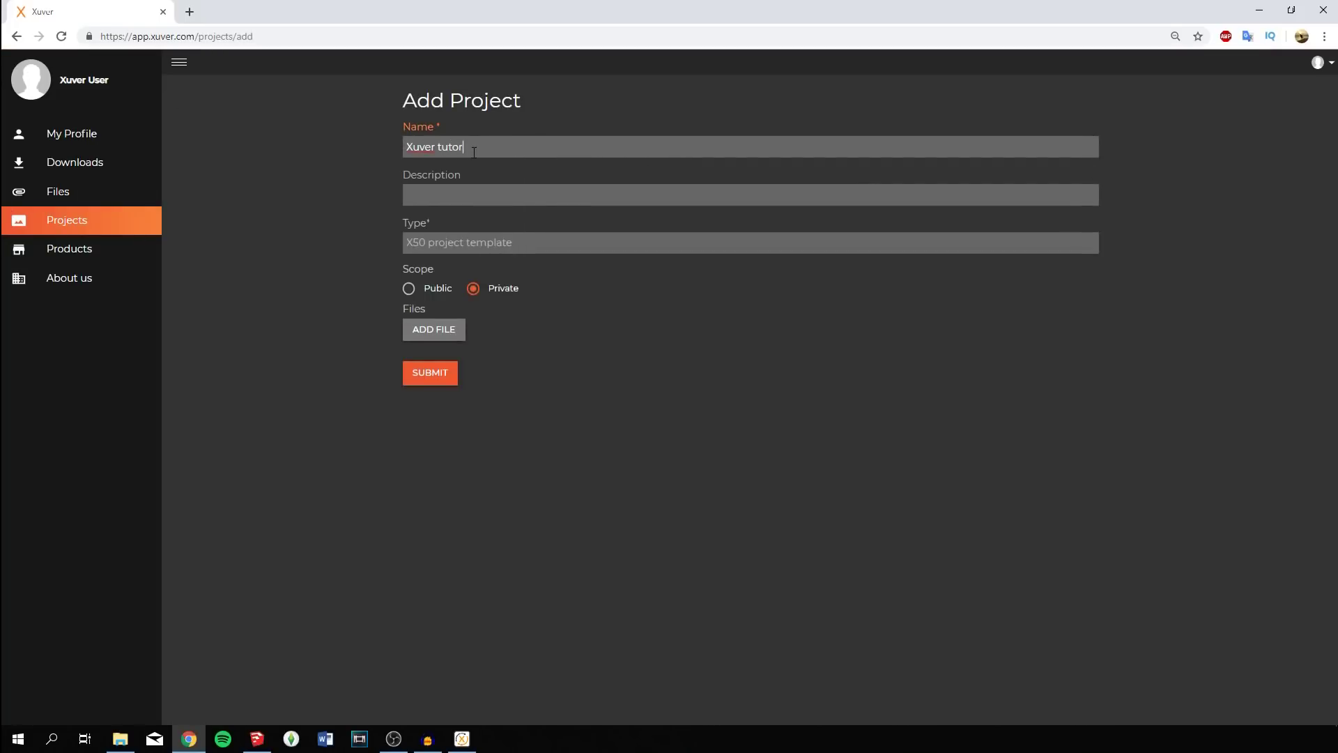
pyautogui.write('ial house')
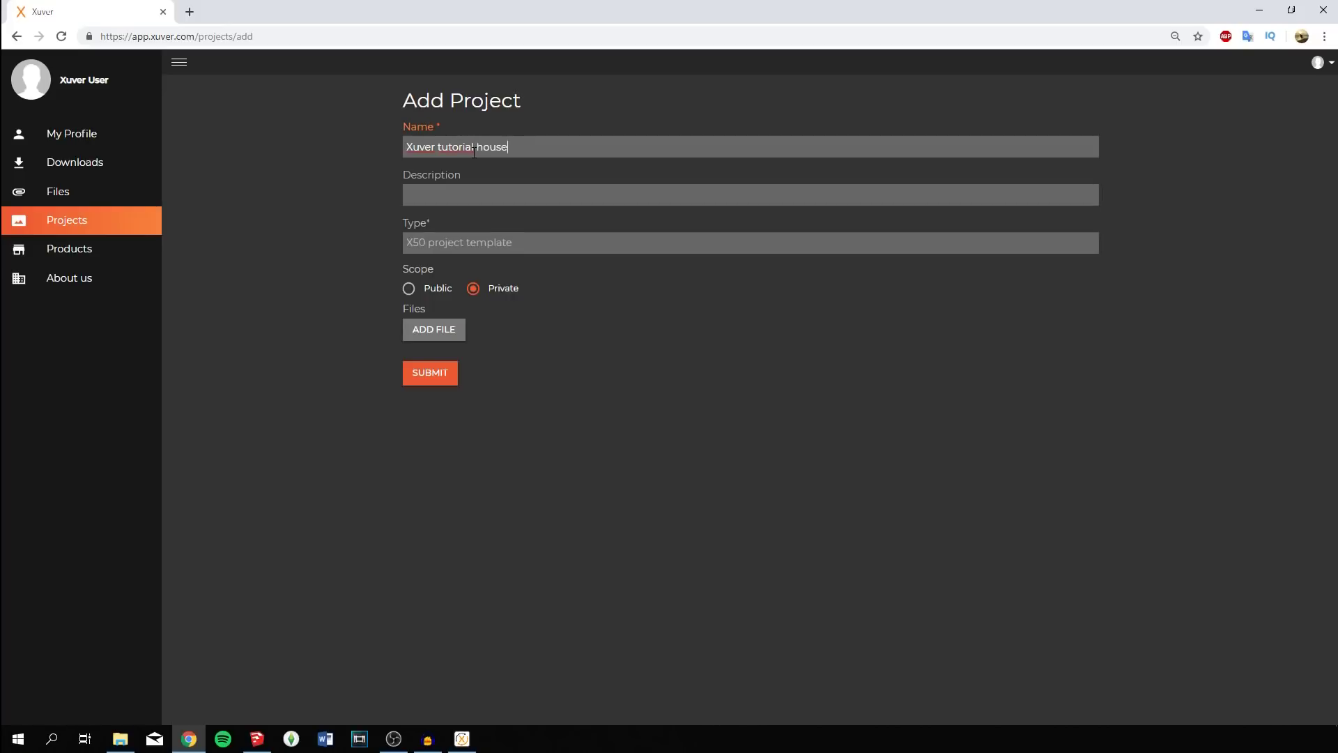
pyautogui.click(459, 192)
pyautogui.click(445, 326)
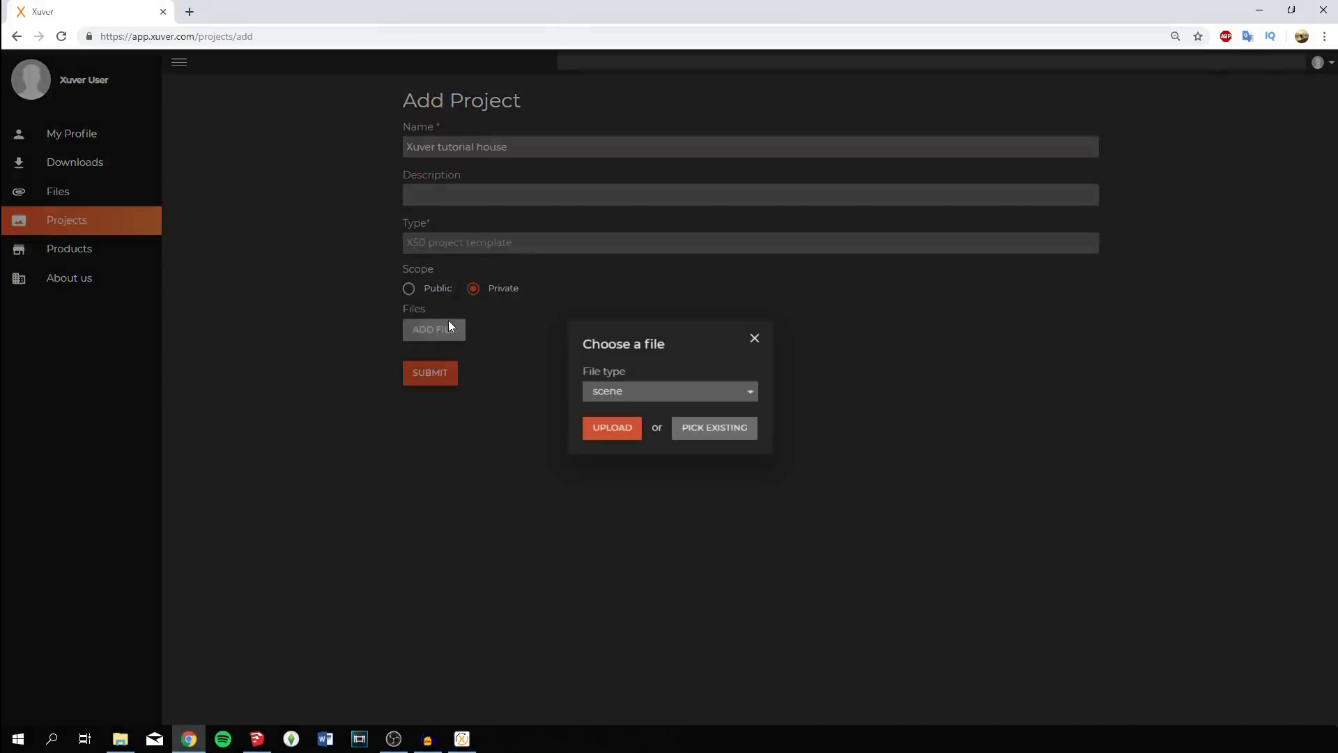
# Upload Xuver tutorial video.xr as the project's scene and submit the project.
pyautogui.click(622, 426)
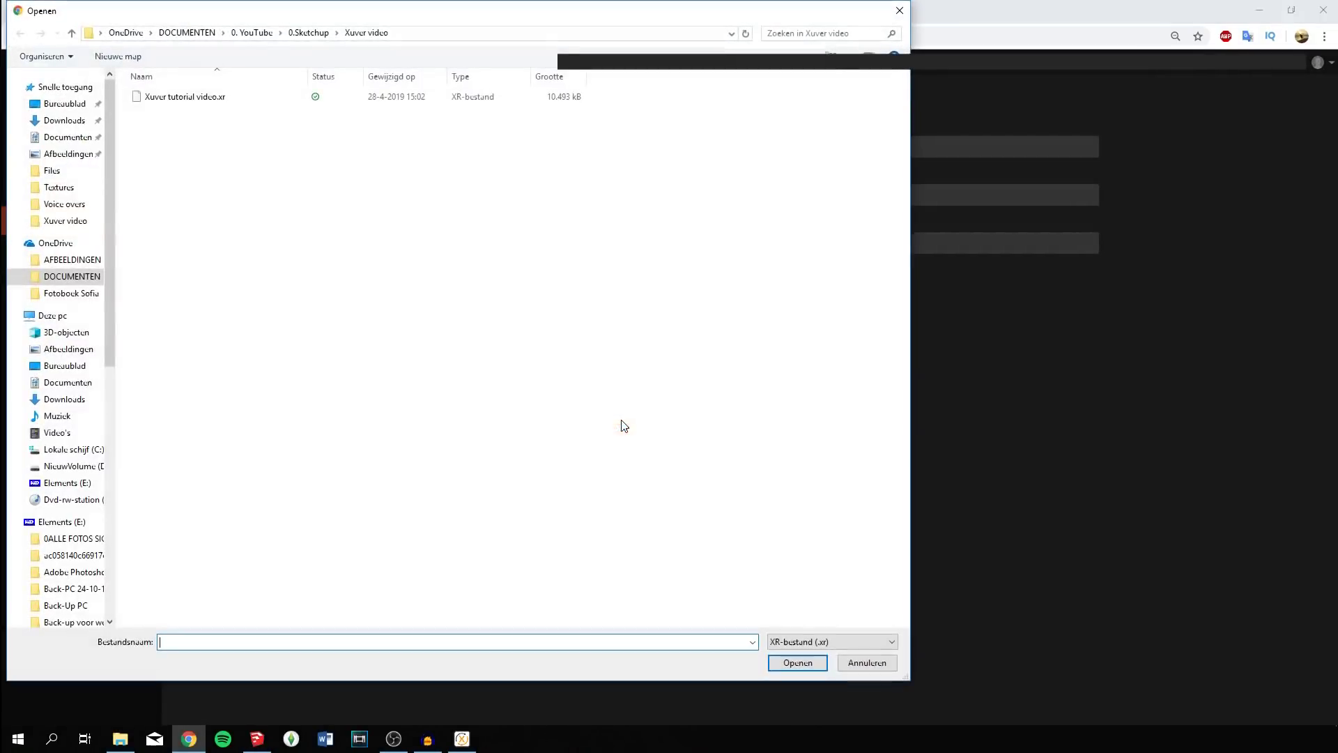
pyautogui.click(154, 98)
pyautogui.click(800, 664)
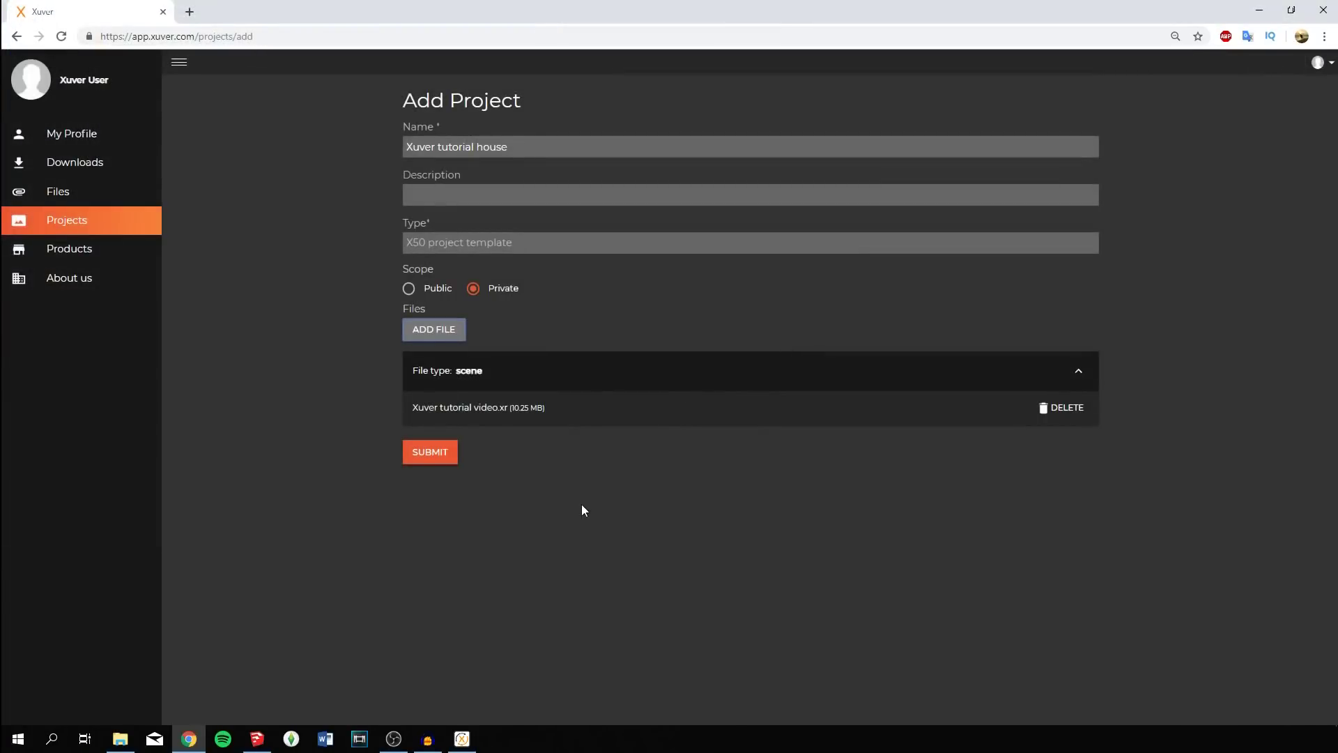
pyautogui.click(428, 454)
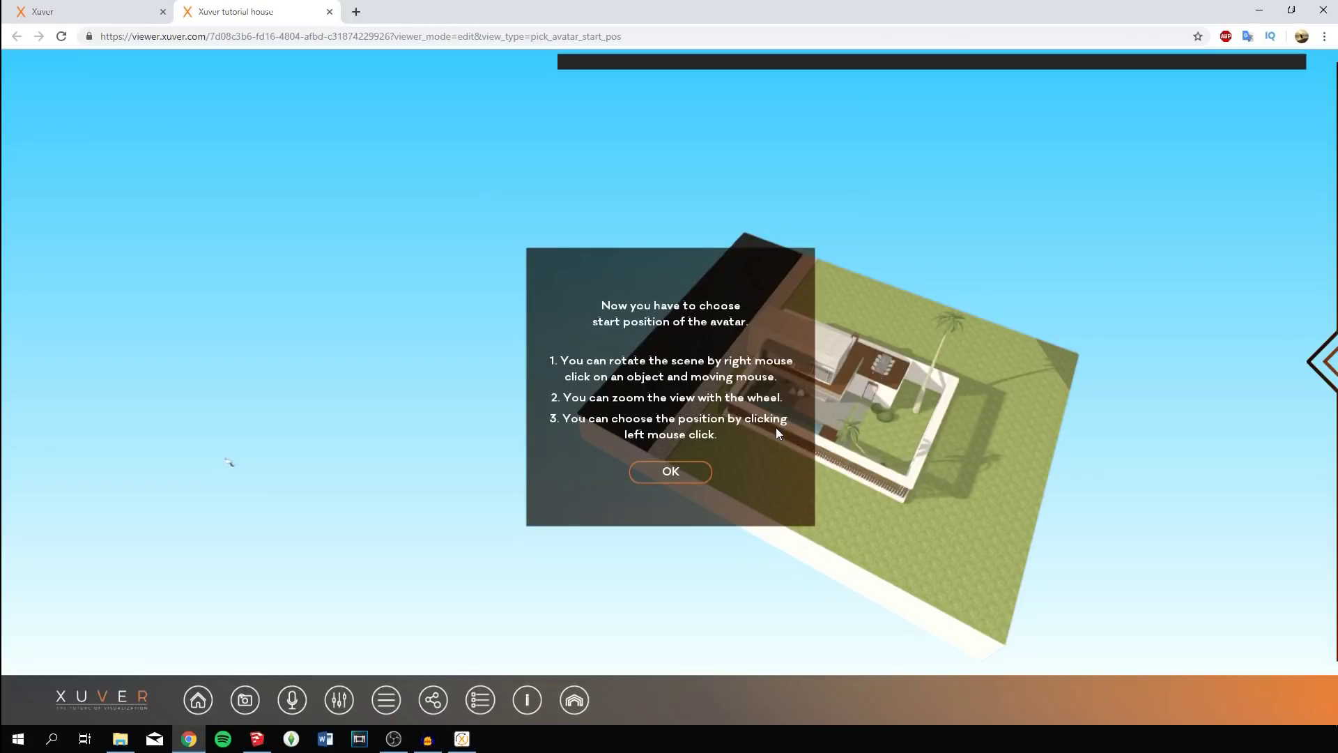
# Set and save the avatar's start position on the road.
pyautogui.click(648, 472)
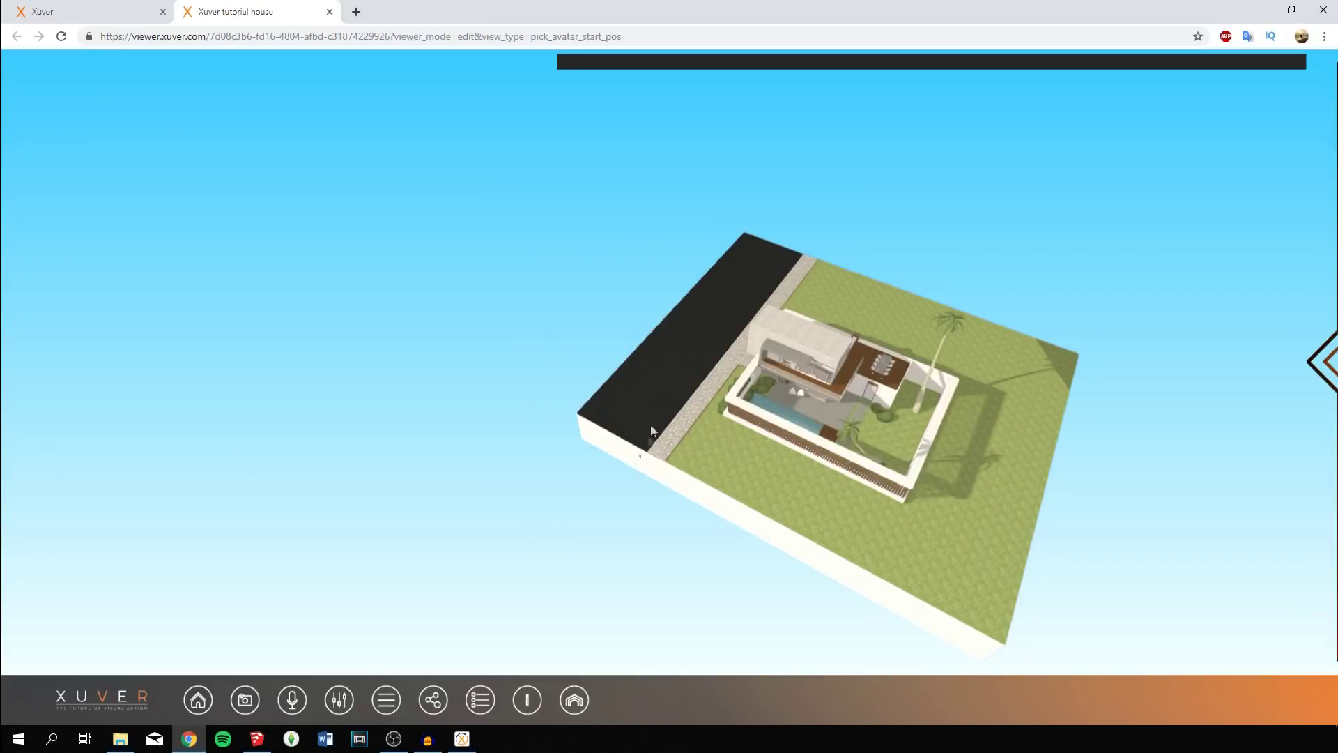
pyautogui.click(667, 357)
pyautogui.click(635, 416)
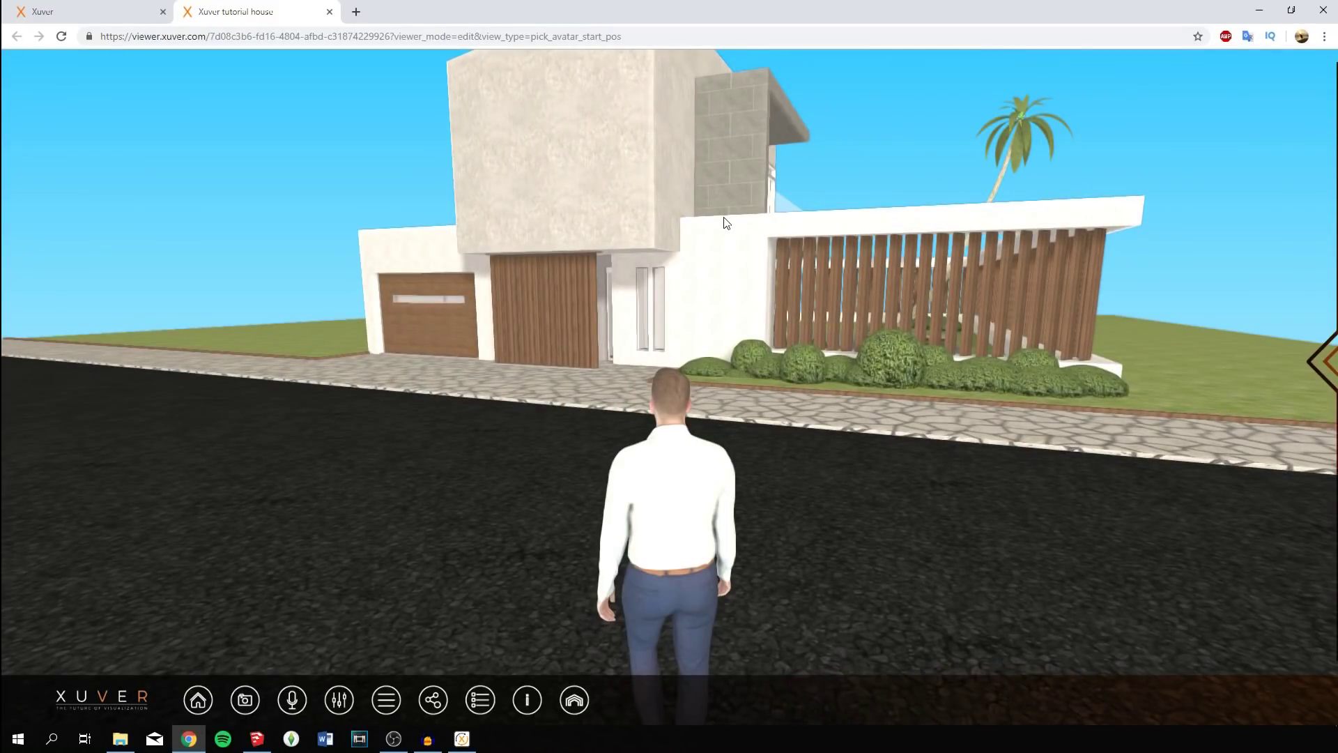
# Turn the avatar, step it back, and centre the villa's full facade in view.
pyautogui.press('Right')
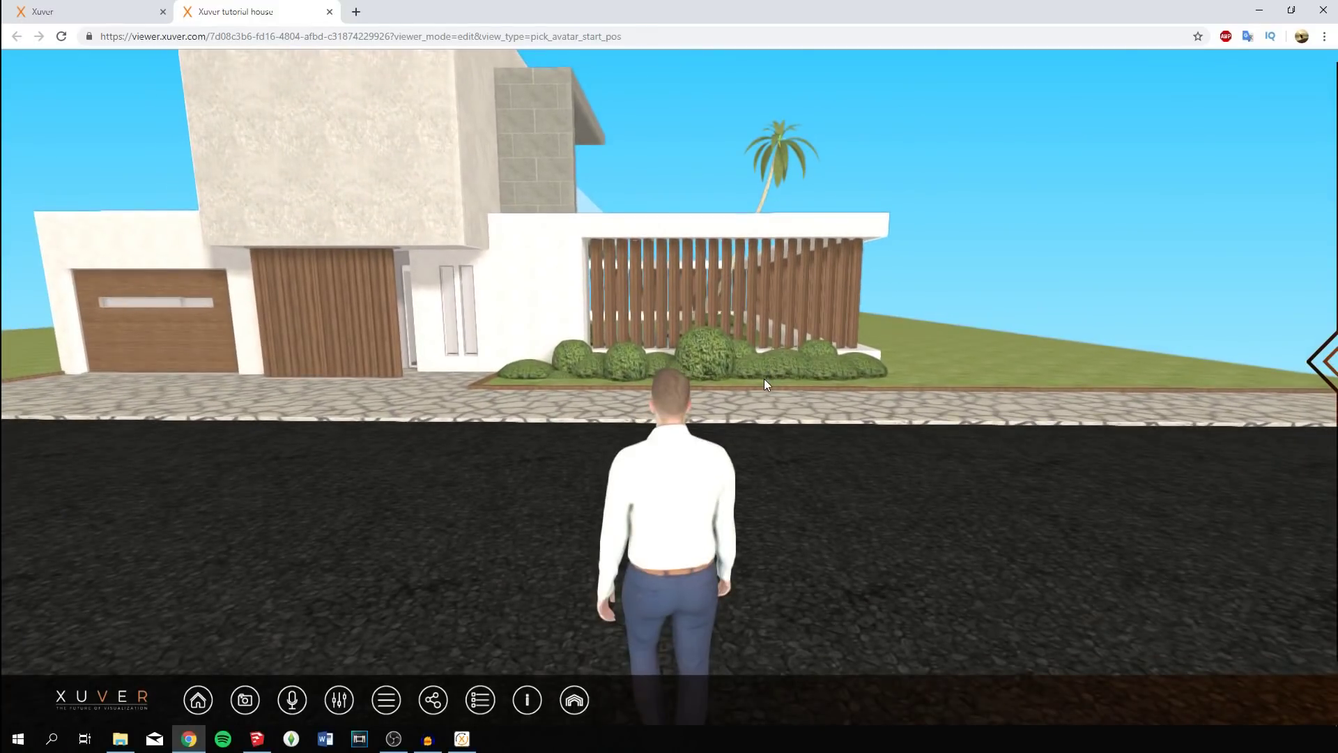
pyautogui.press('Left')
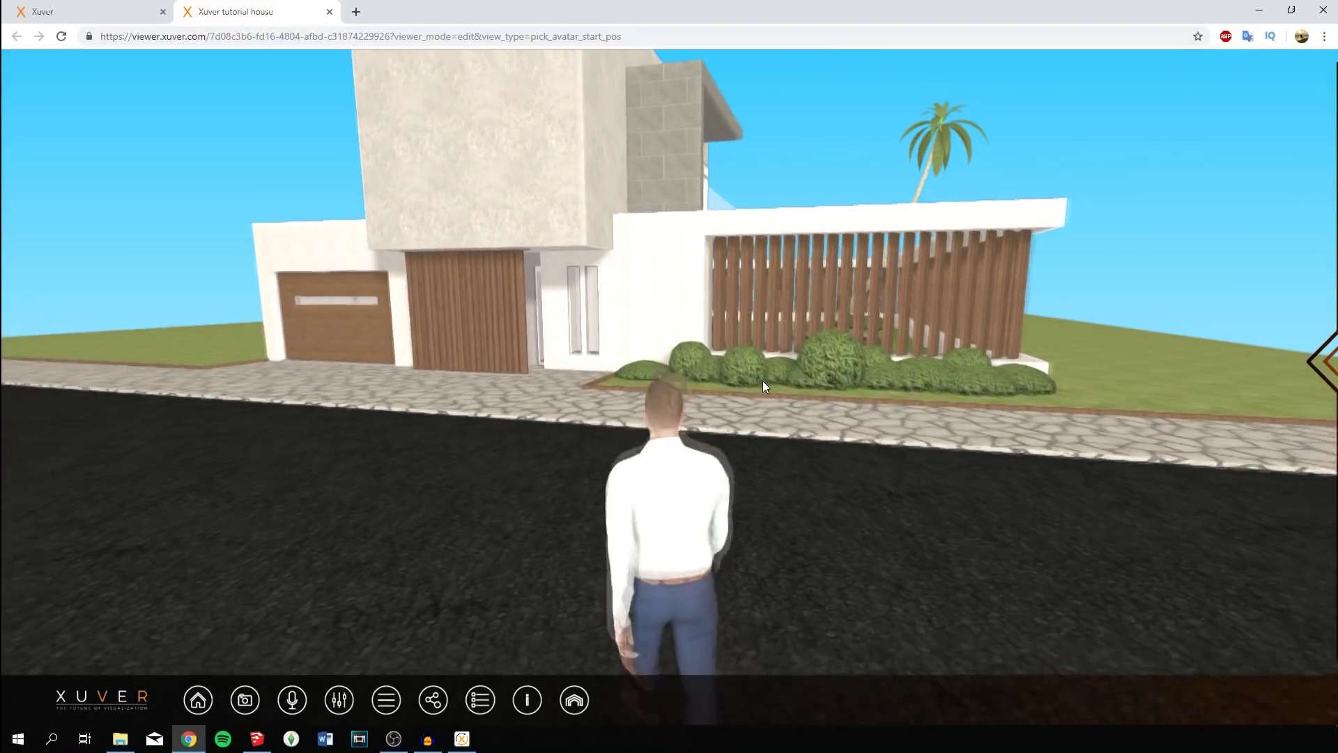
pyautogui.press('Left')
pyautogui.press('Right')
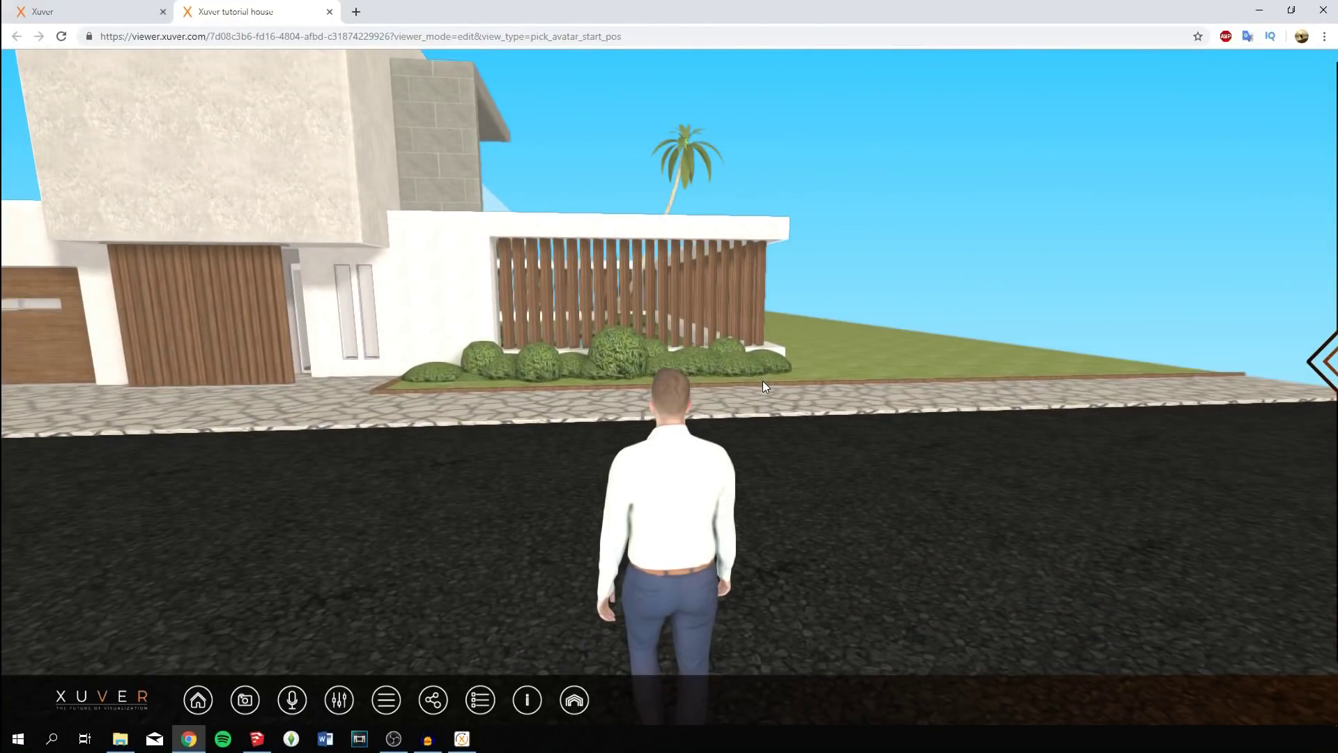
pyautogui.press('Down')
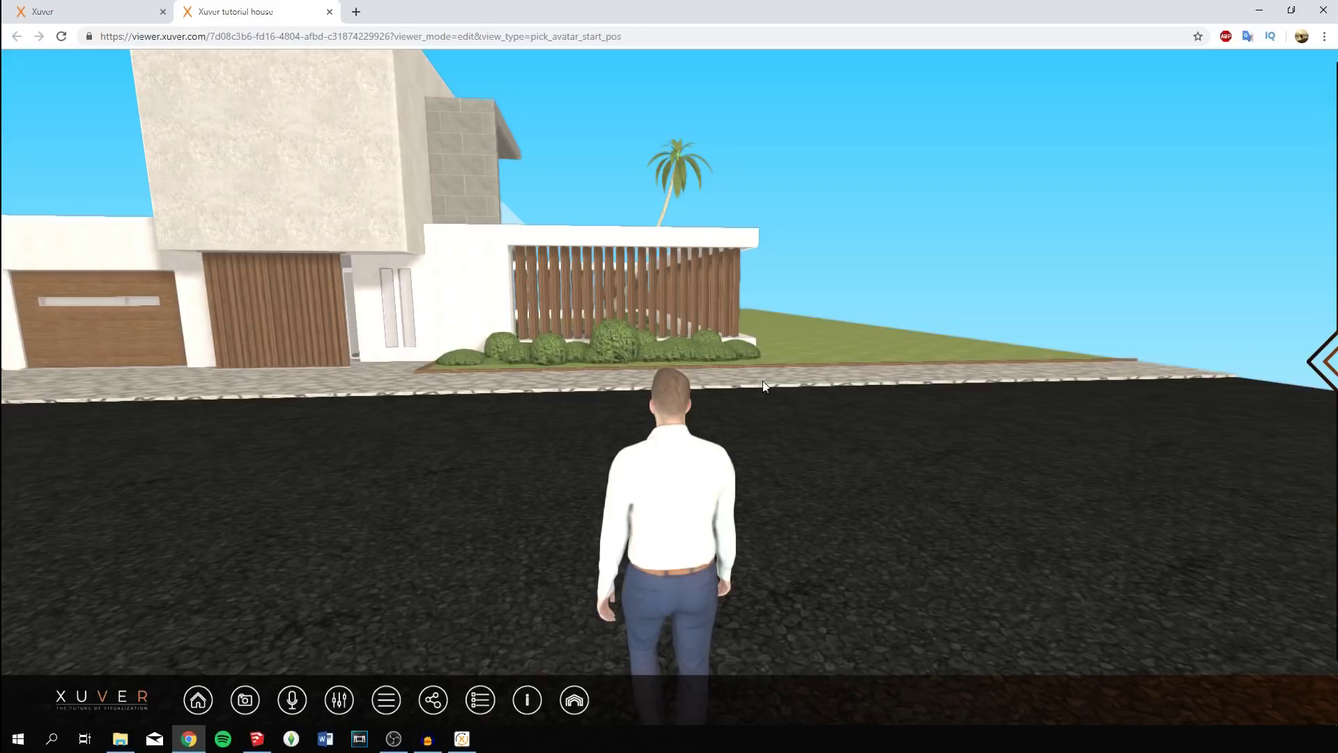
pyautogui.moveTo(717, 363); pyautogui.dragTo(665, 348)
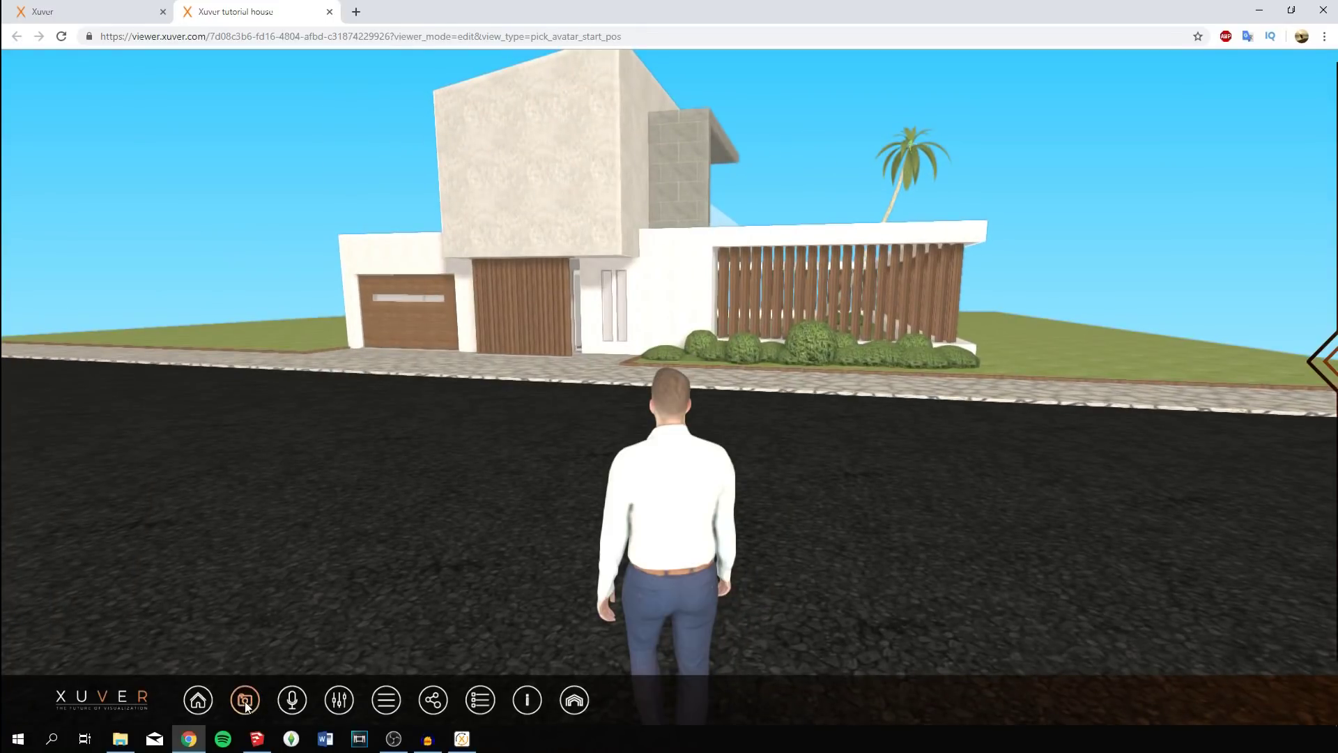
# Try the free camera flying toward the facade, then return to the third-person avatar view.
pyautogui.click(244, 700)
pyautogui.click(208, 651)
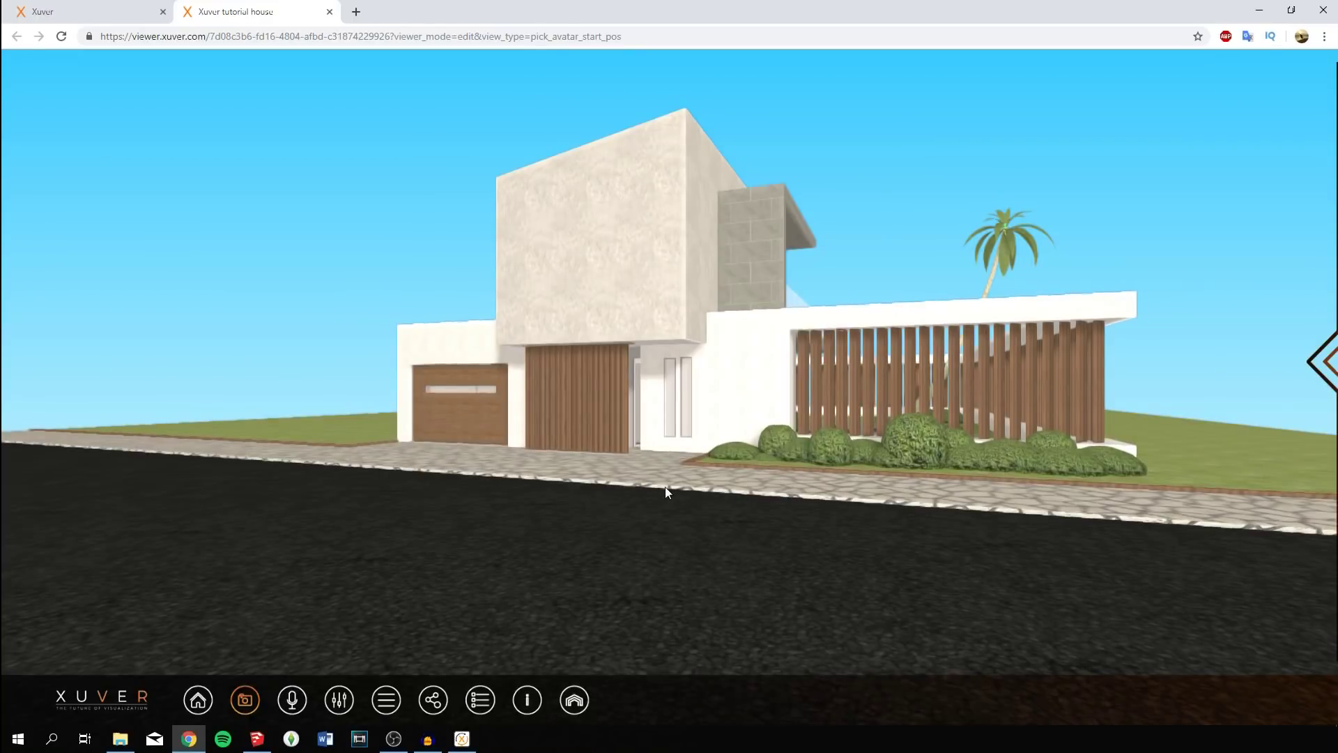
pyautogui.scroll(2, 665, 486)
pyautogui.moveTo(665, 487); pyautogui.dragTo(649, 333)
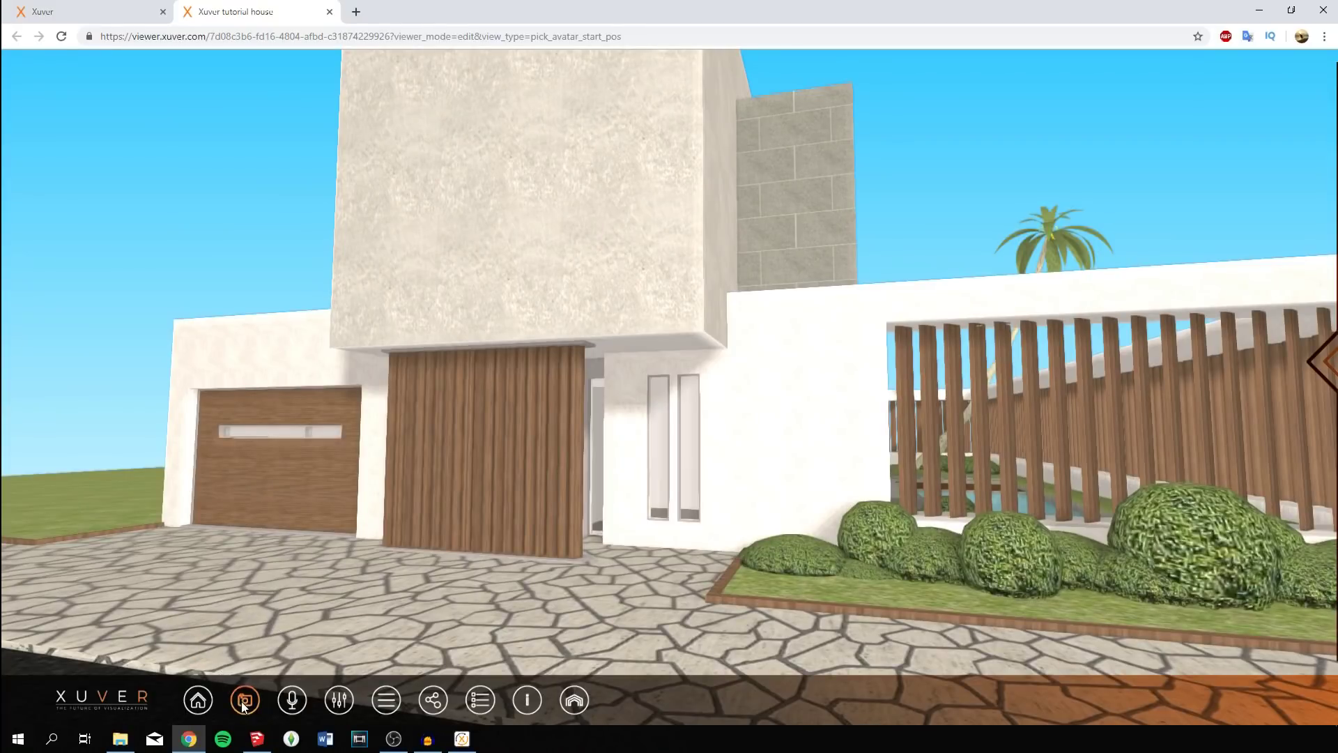
pyautogui.moveTo(243, 706)
pyautogui.click(221, 614)
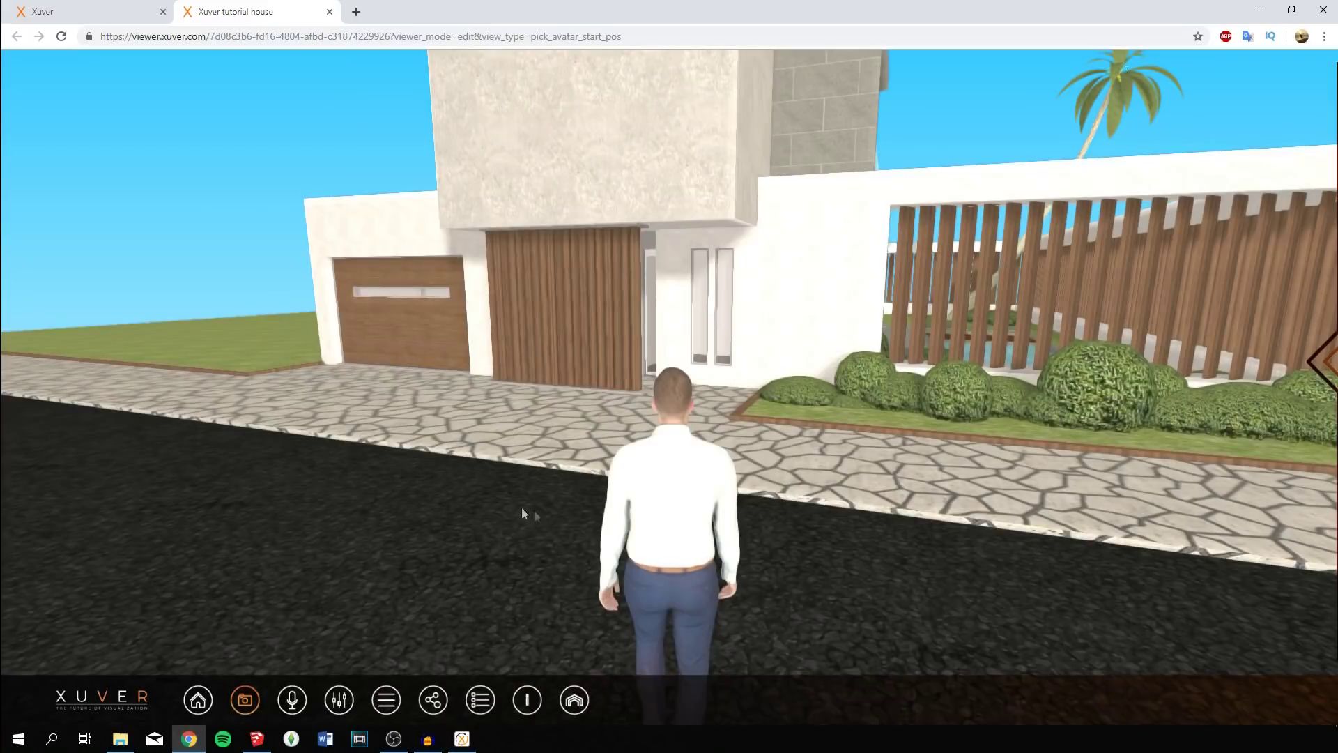
pyautogui.moveTo(577, 496); pyautogui.dragTo(394, 464)
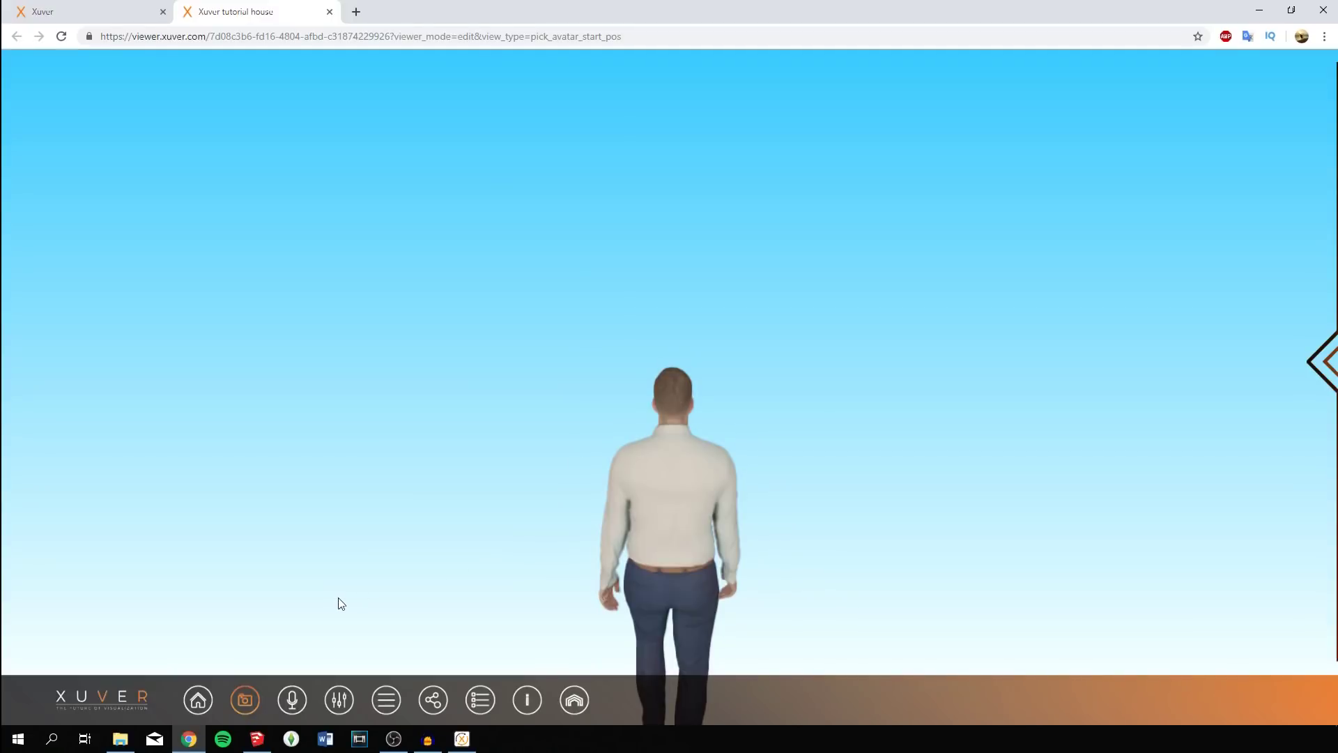
# Reset the view to Home, try the aerial overview, then orbit behind the avatar toward the house.
pyautogui.click(202, 699)
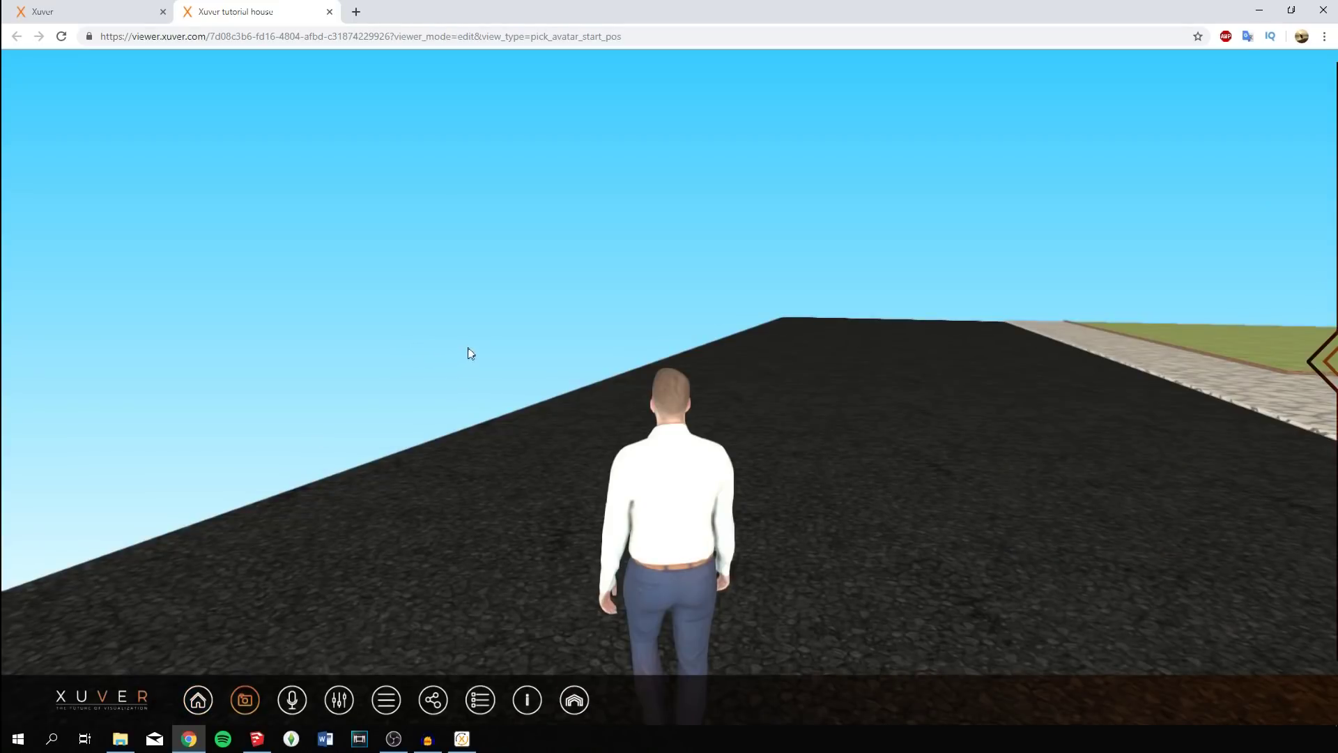
pyautogui.moveTo(469, 353); pyautogui.dragTo(723, 316)
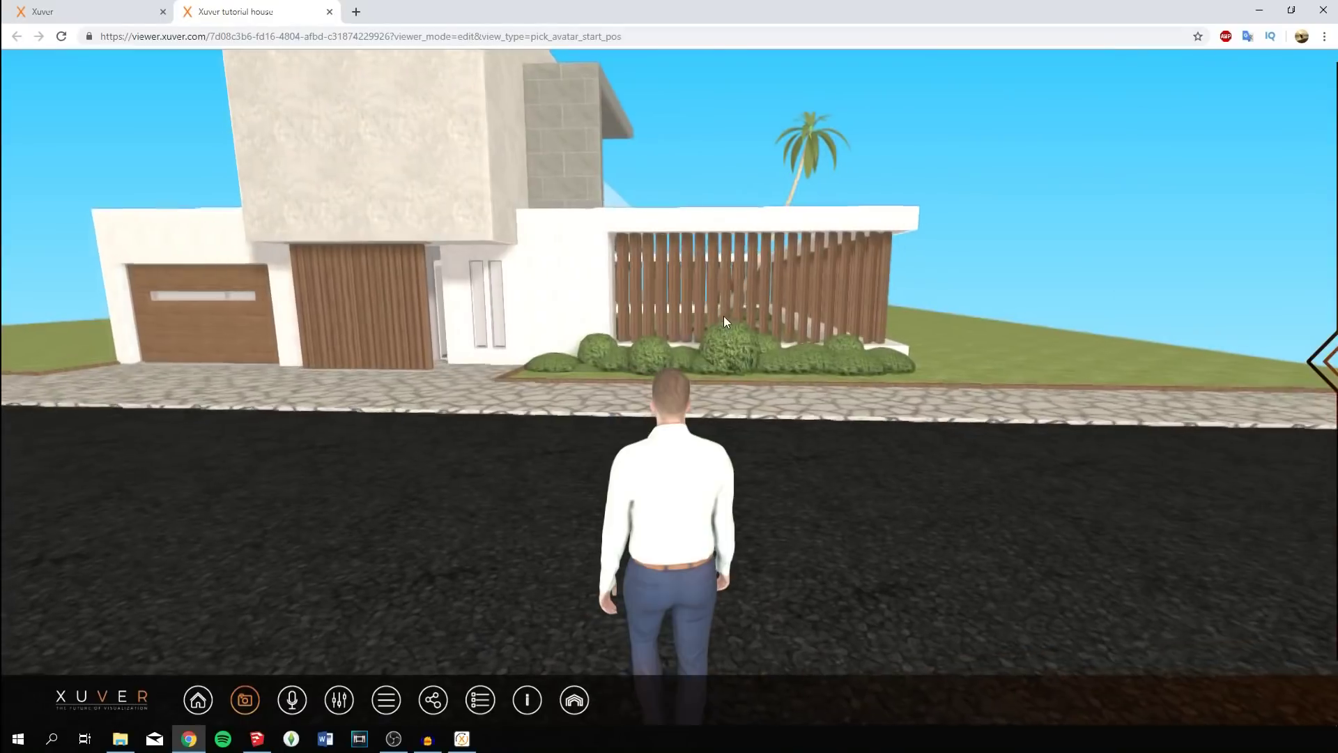
pyautogui.click(254, 691)
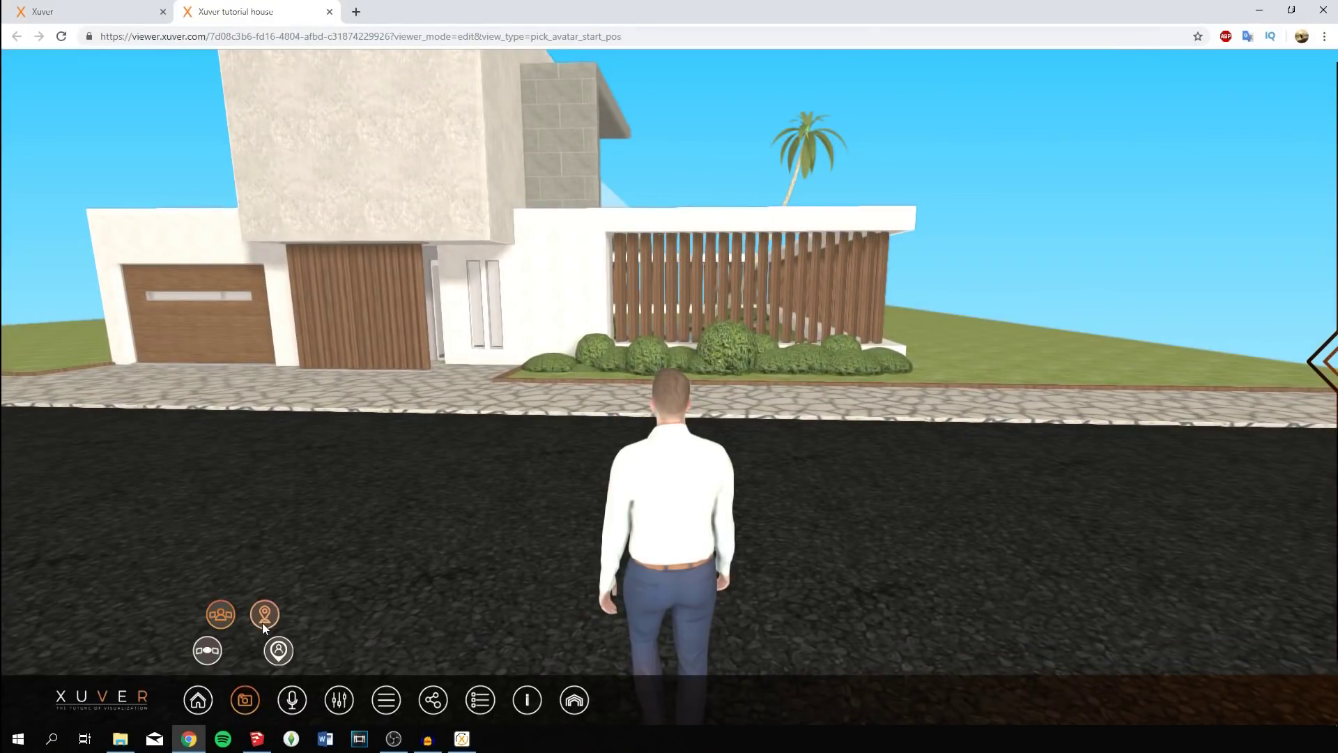
pyautogui.click(264, 623)
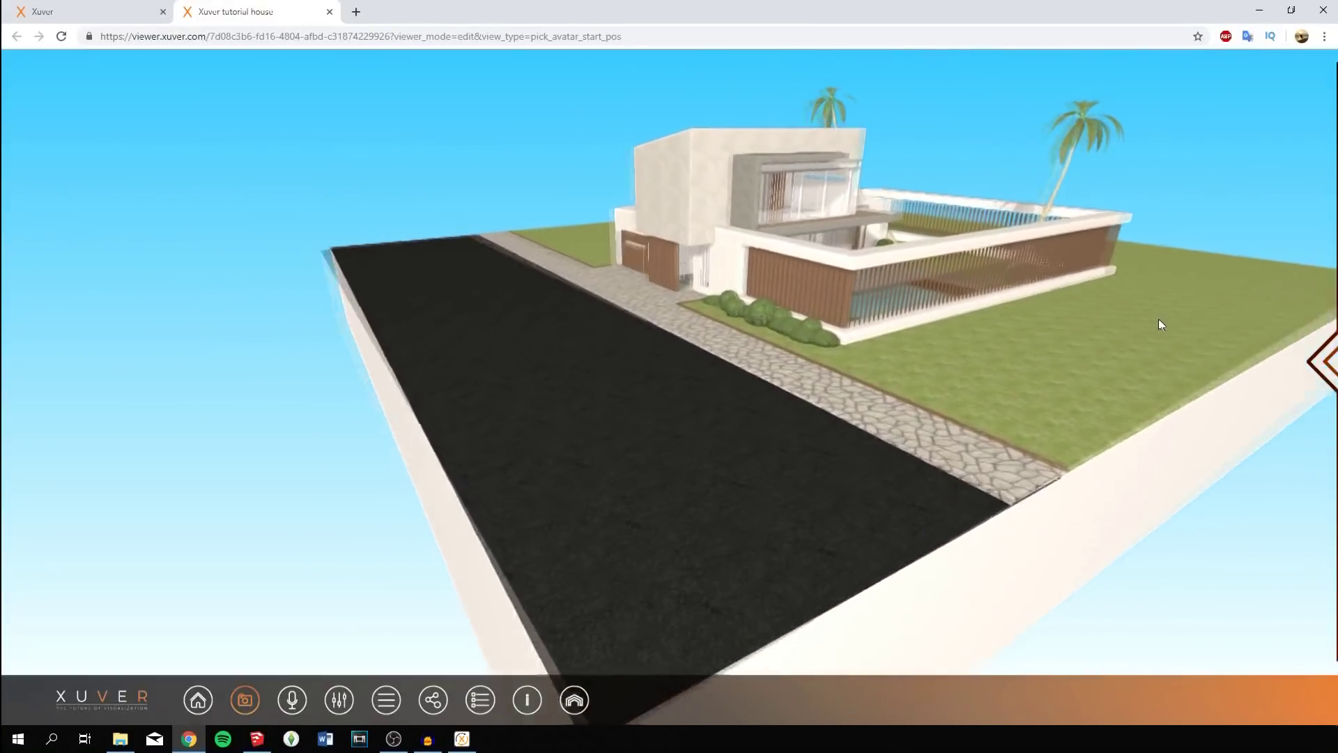
pyautogui.click(244, 699)
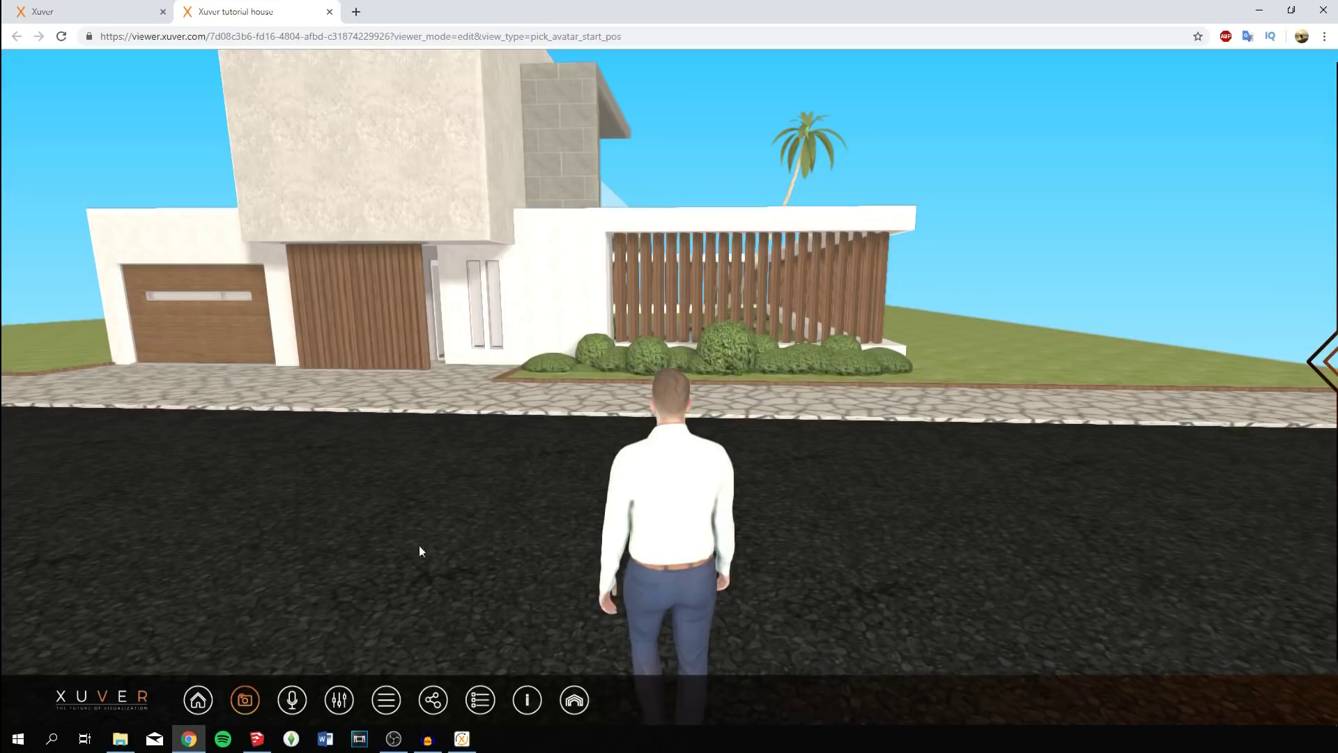
pyautogui.moveTo(420, 547); pyautogui.dragTo(761, 422)
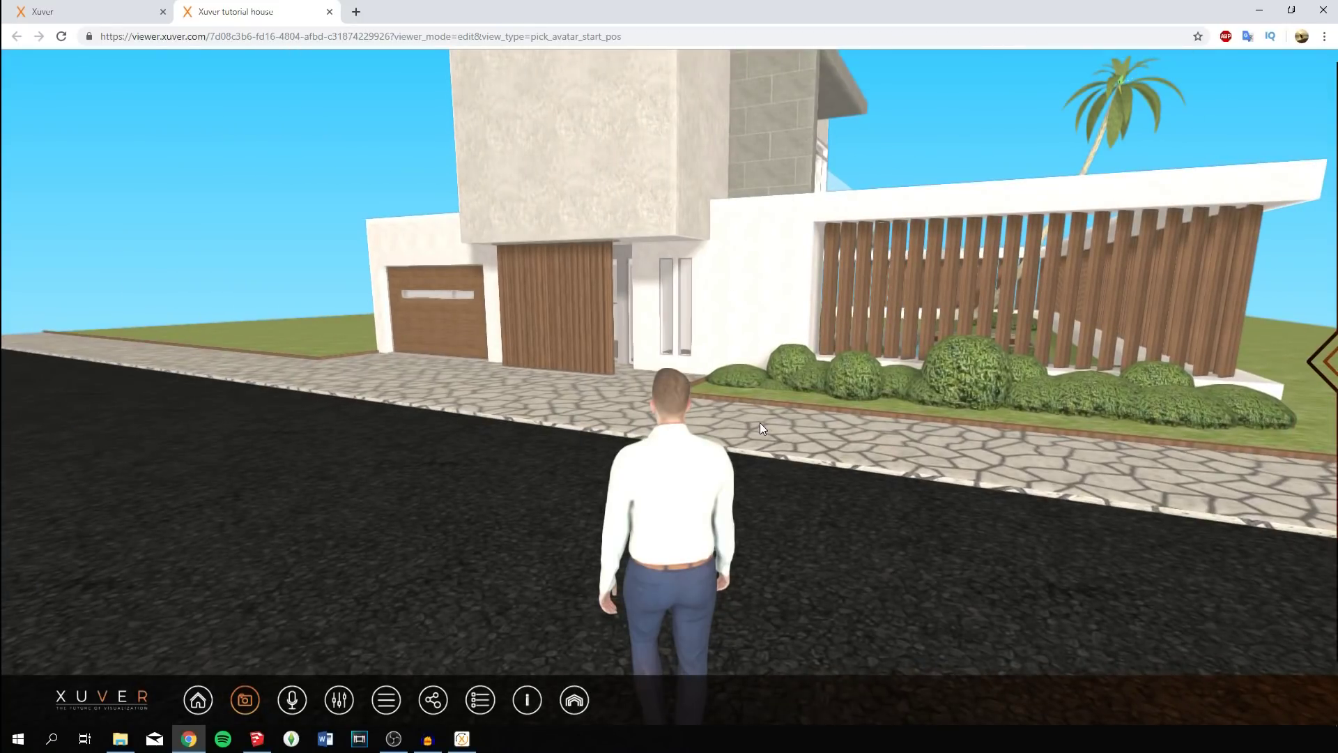
# Walk the avatar through the front entrance and hallway into the living room toward the staircase.
pyautogui.press('w')
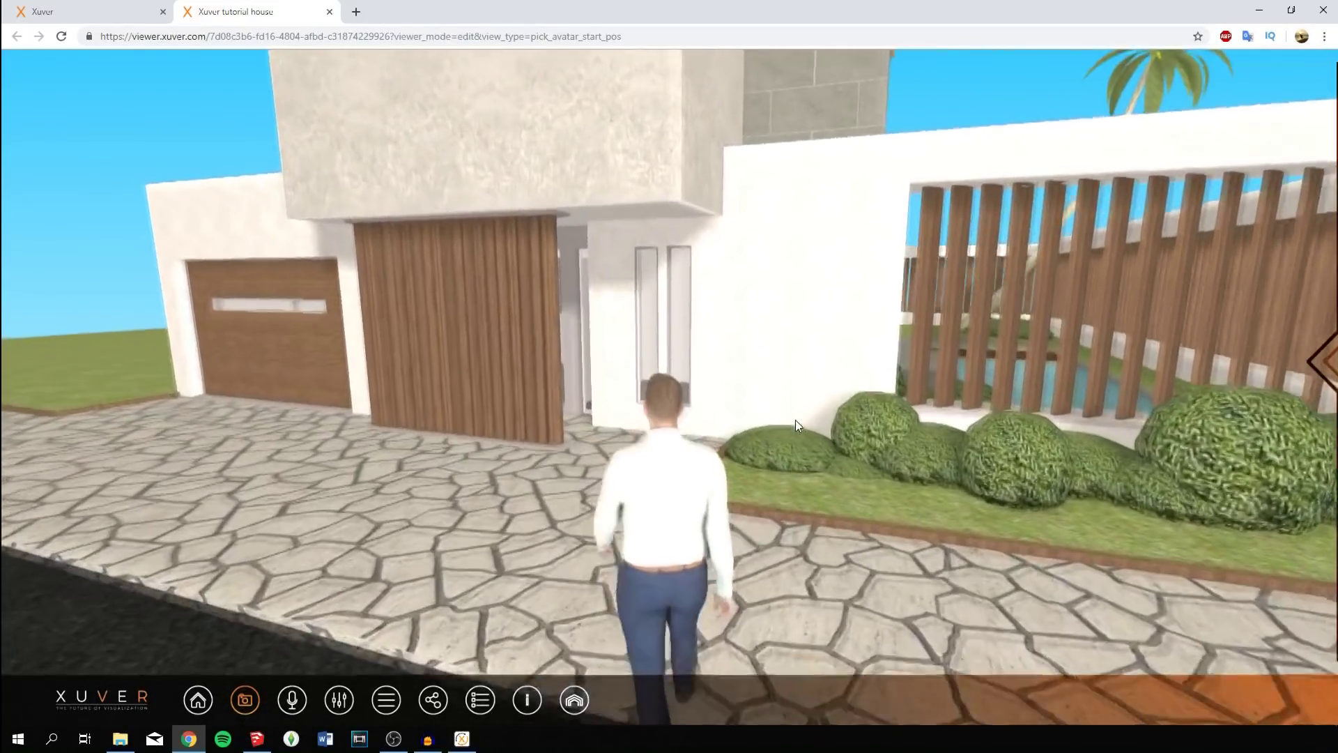
pyautogui.press('w')
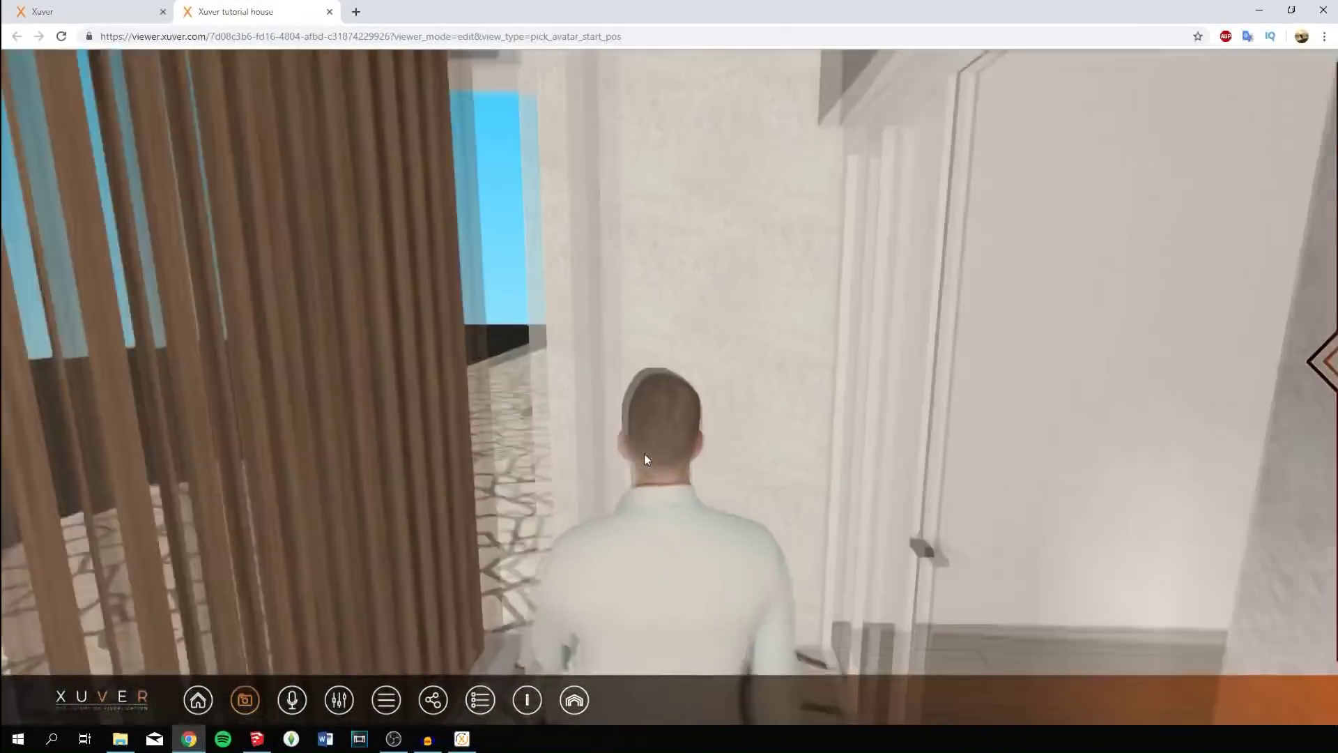
pyautogui.moveTo(644, 458); pyautogui.dragTo(880, 478)
pyautogui.press('w')
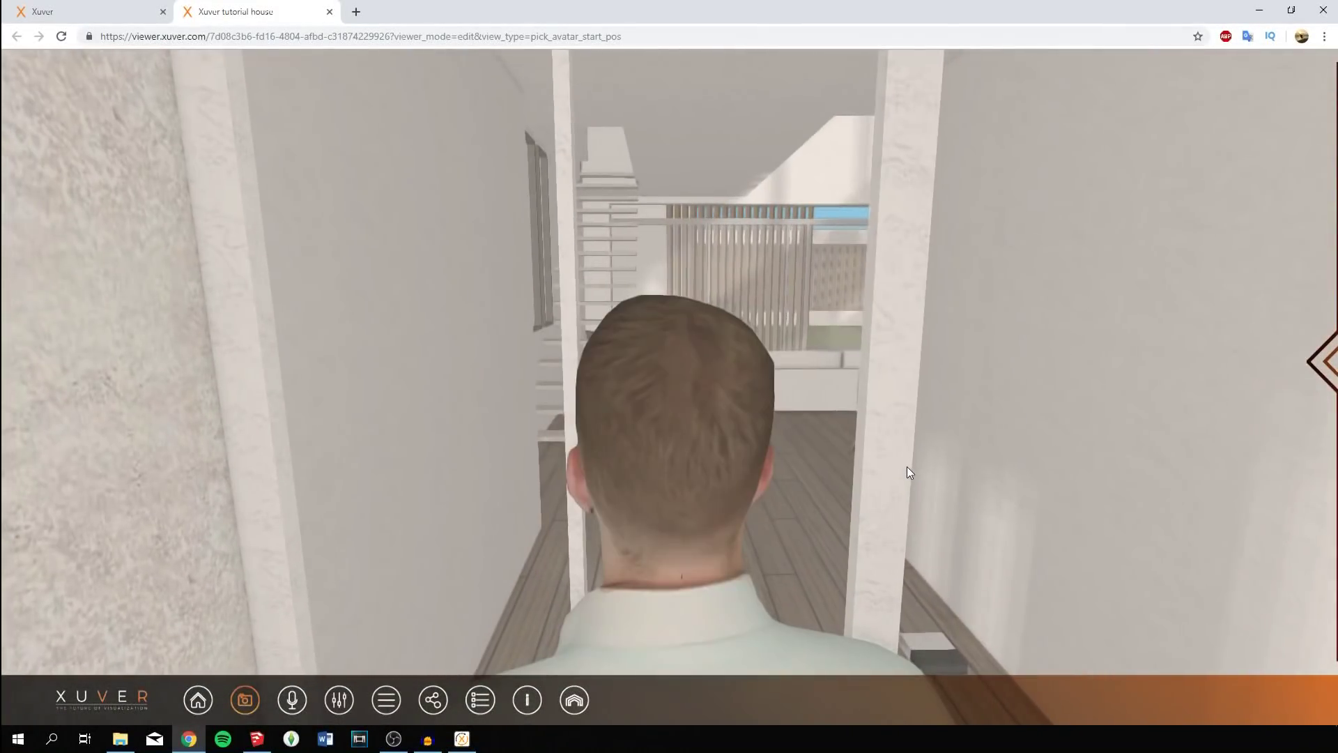
pyautogui.press('w')
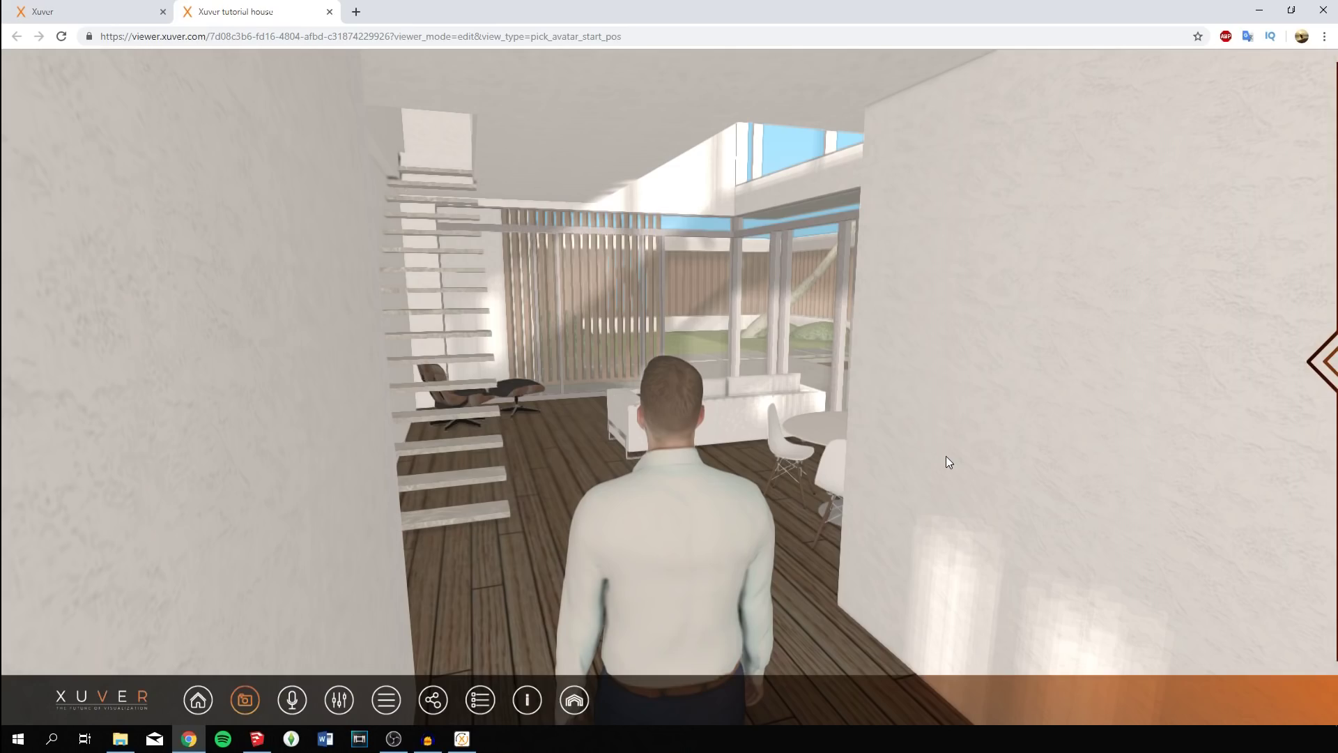
pyautogui.press('Up')
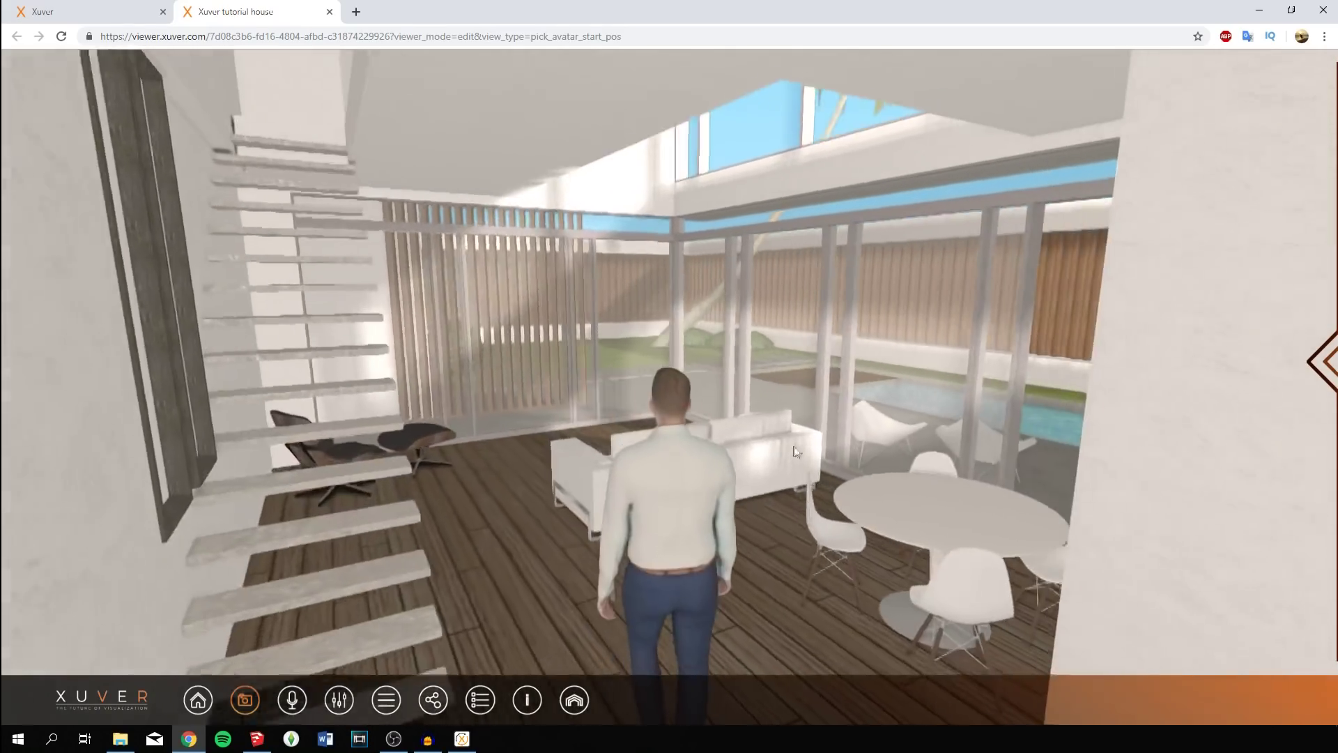
pyautogui.press('Left')
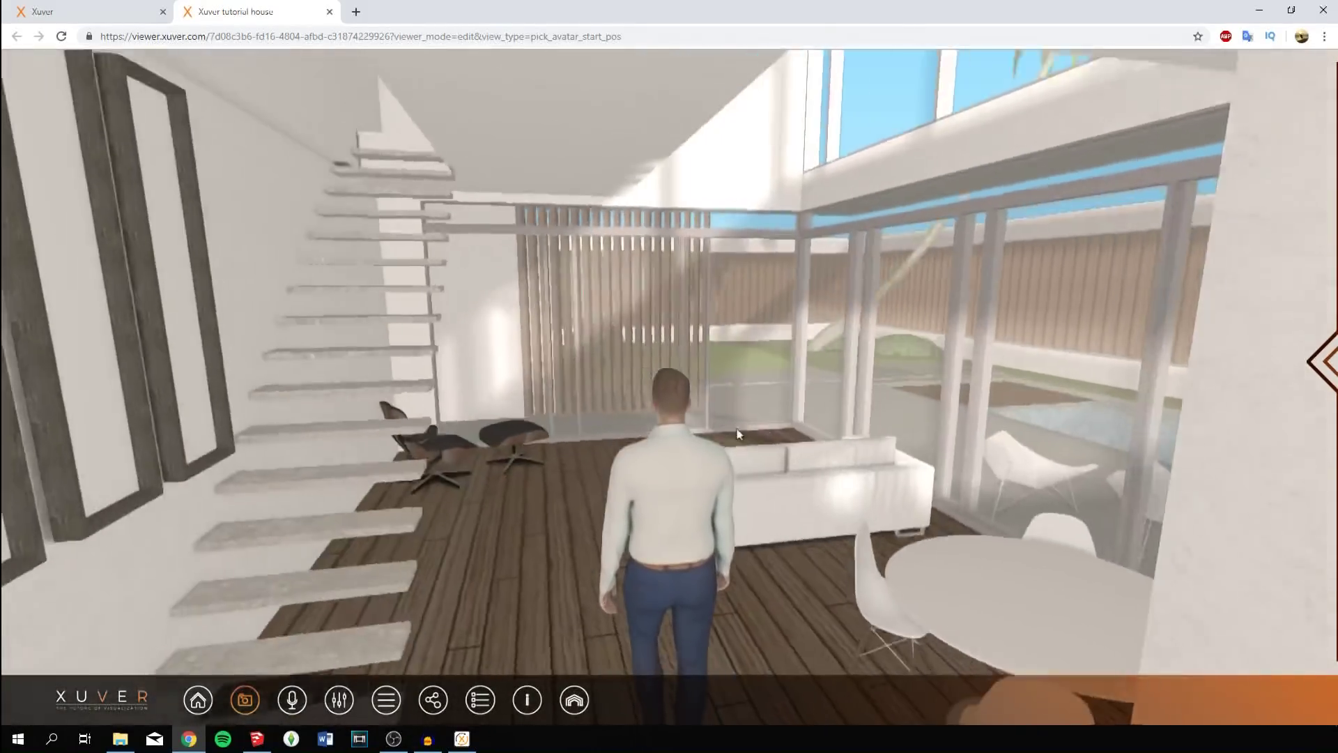
pyautogui.press('Right')
pyautogui.press('Down')
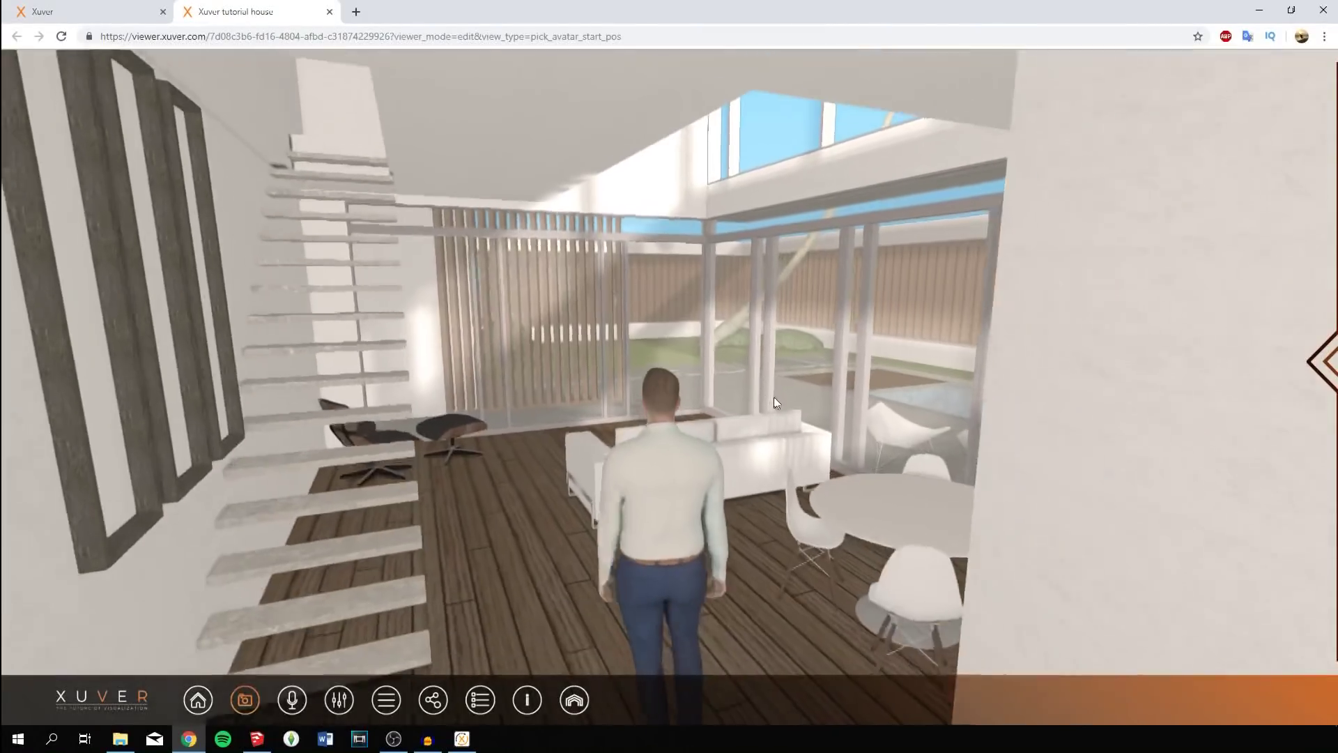
pyautogui.press('Up')
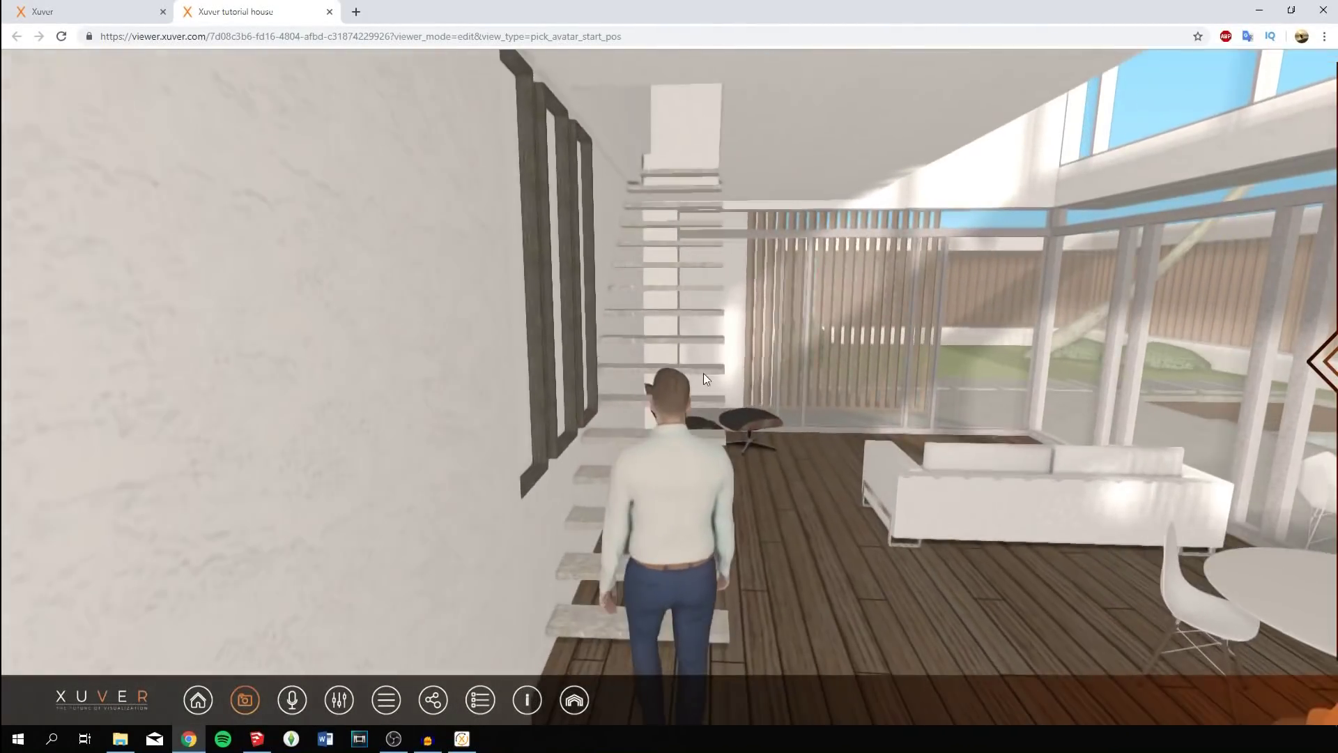
# Climb the stairs, cross the upper room and walk onto the balcony deck by the palm tree.
pyautogui.press('Up')
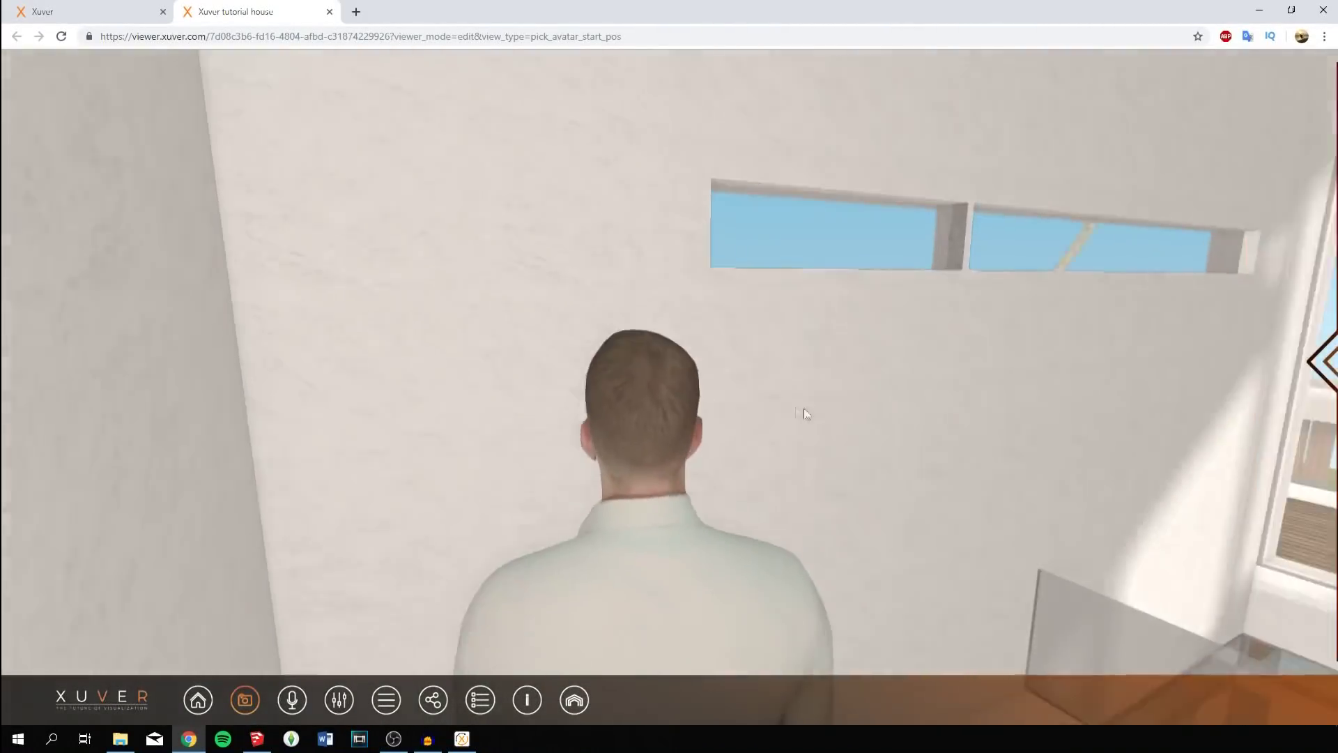
pyautogui.press('Right')
pyautogui.press('Up')
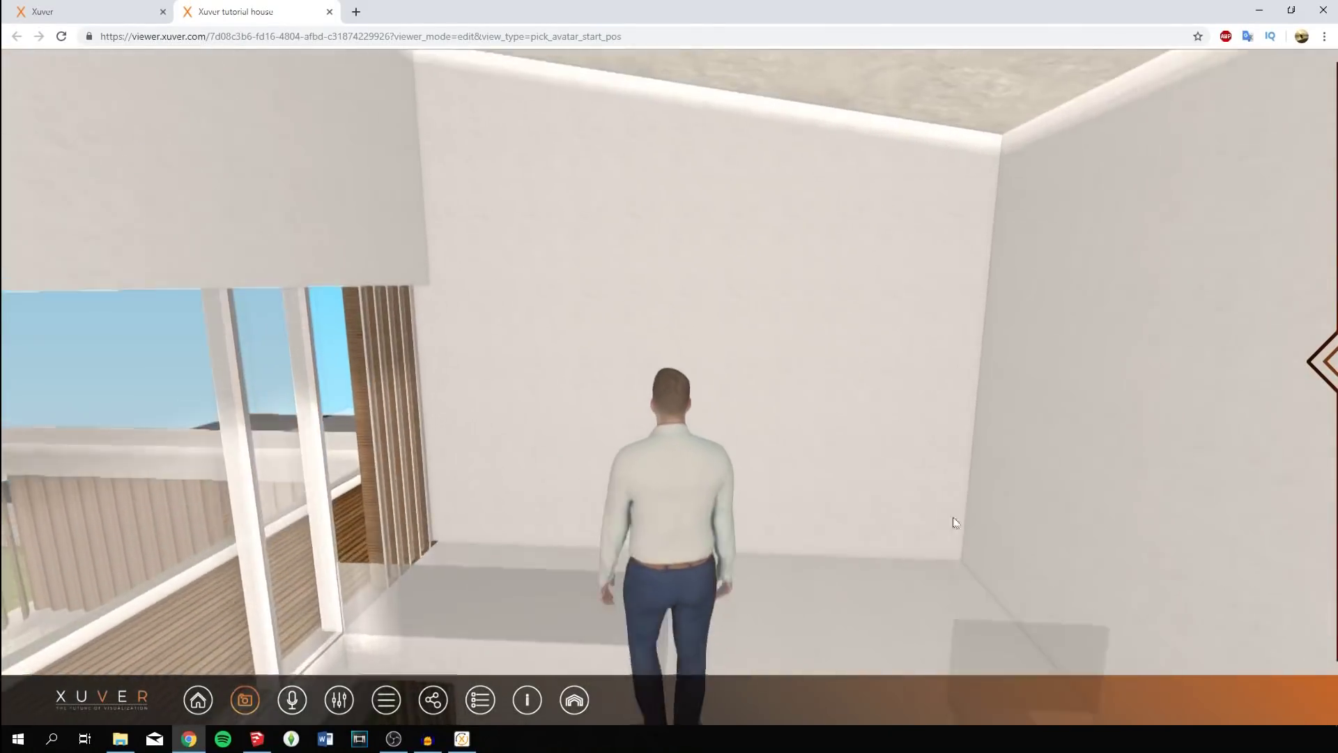
pyautogui.press('Left')
pyautogui.press('Up')
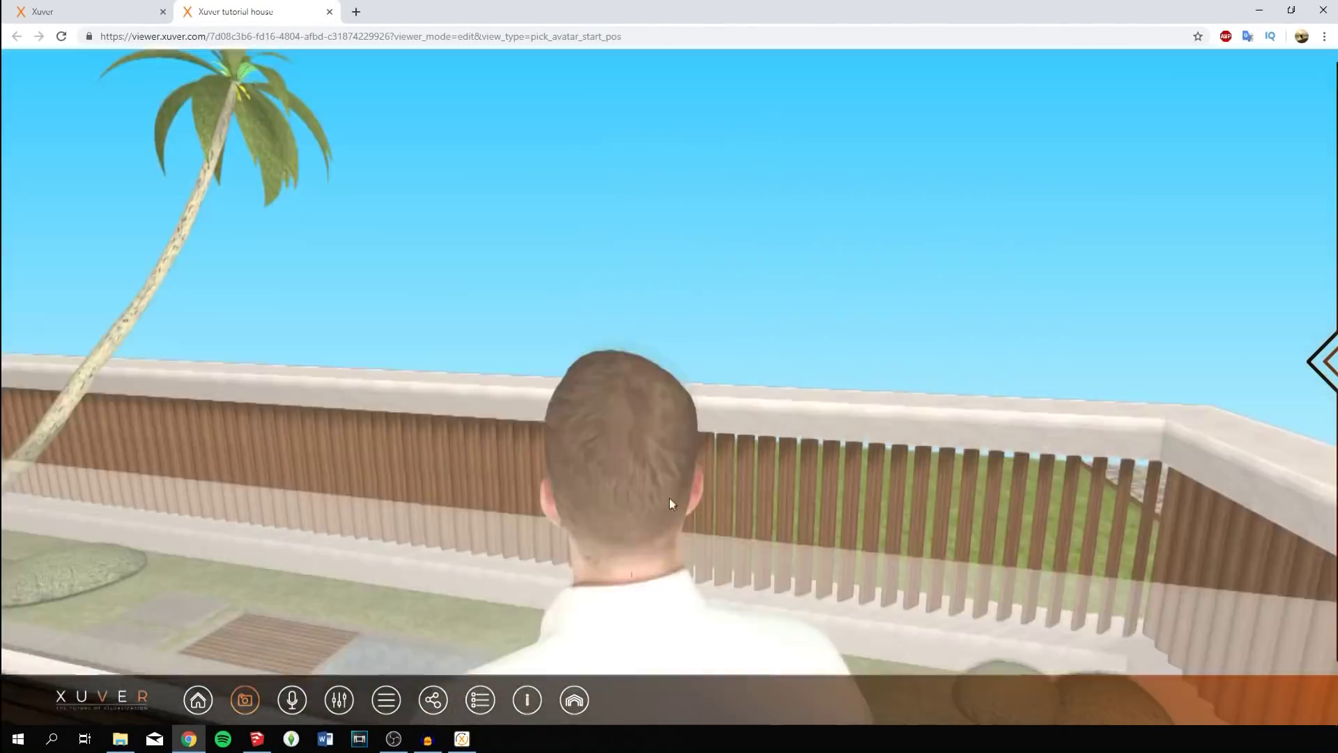
pyautogui.press('Up')
pyautogui.press('Left')
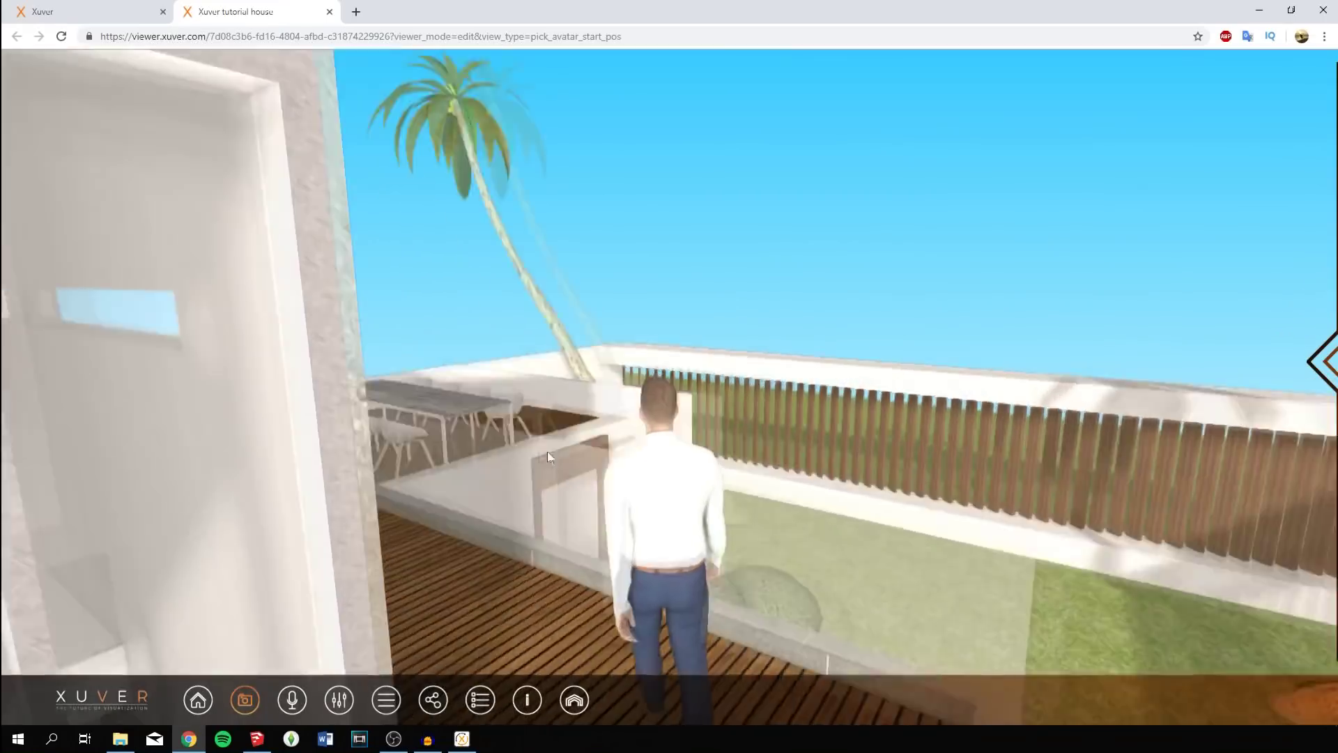
pyautogui.press('Up')
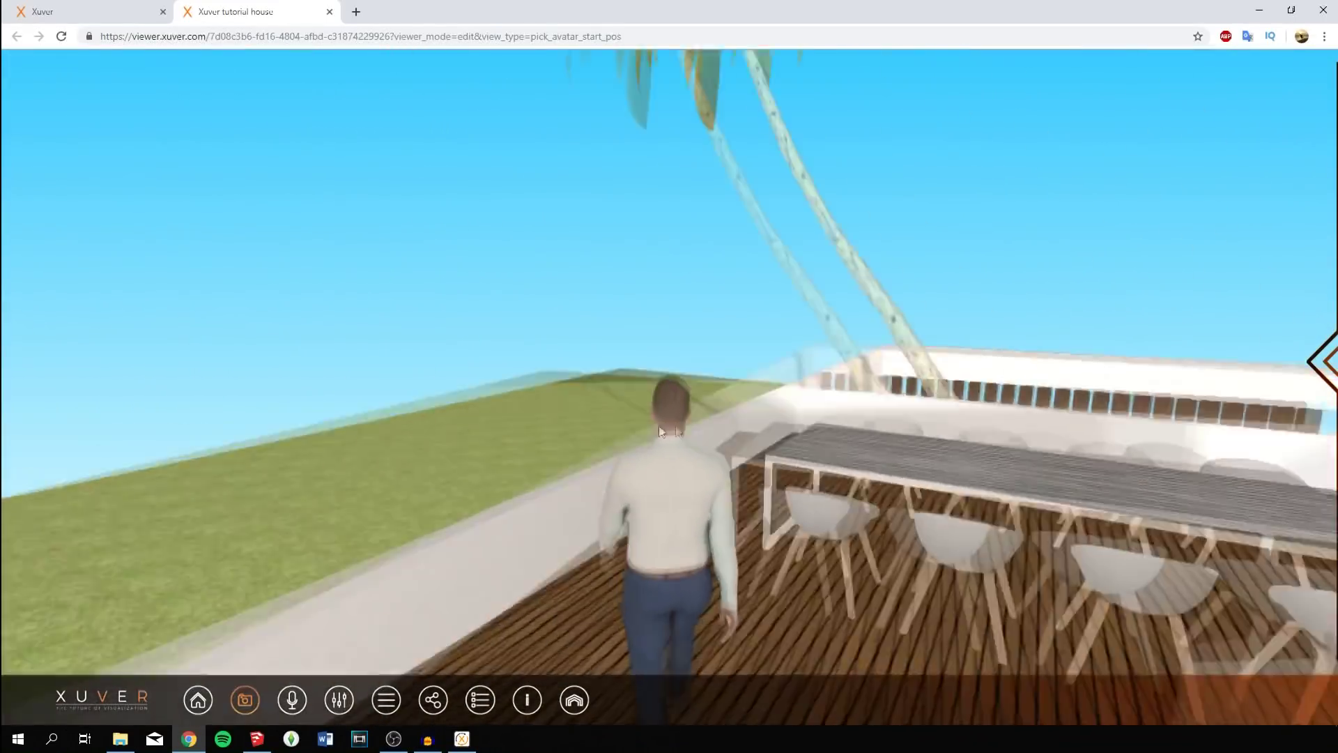
pyautogui.moveTo(661, 431); pyautogui.dragTo(557, 446)
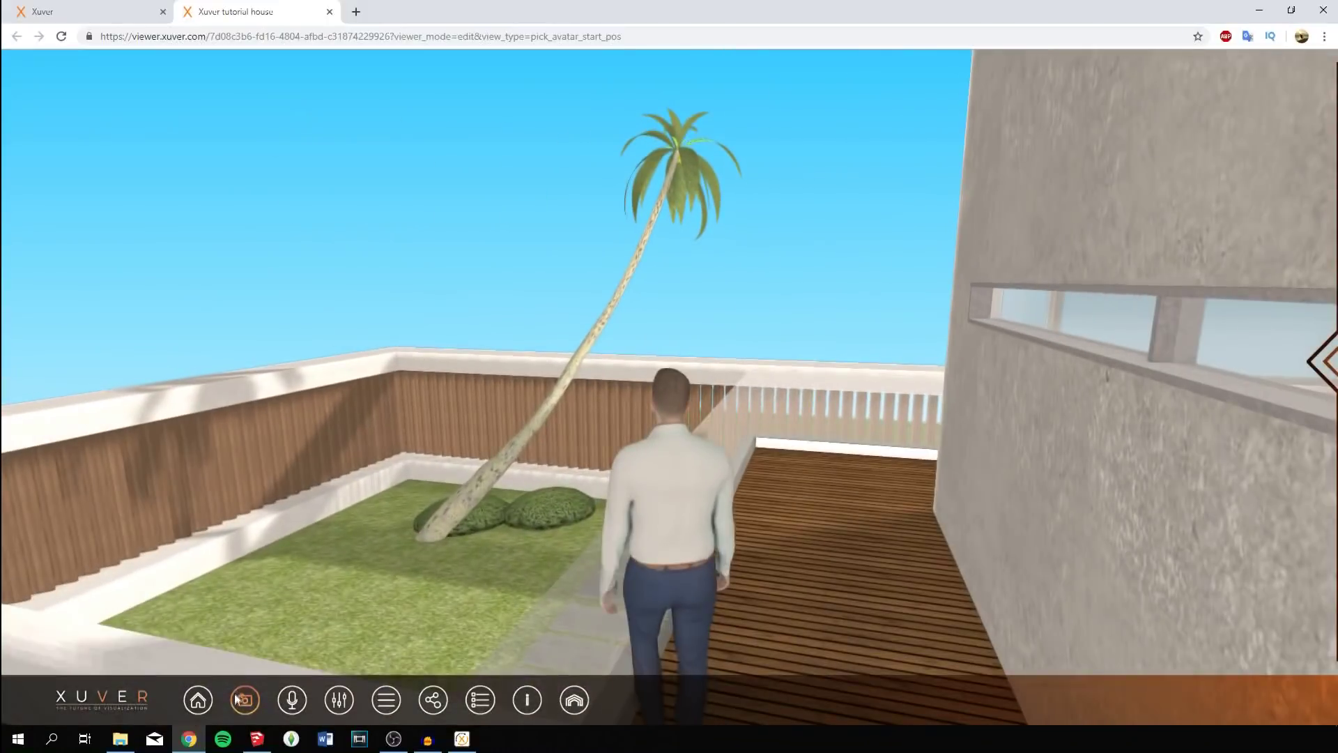
# Switch to a camera mode without the avatar, then send a project invitation to the client's e-mail address.
pyautogui.moveTo(245, 697)
pyautogui.click(223, 650)
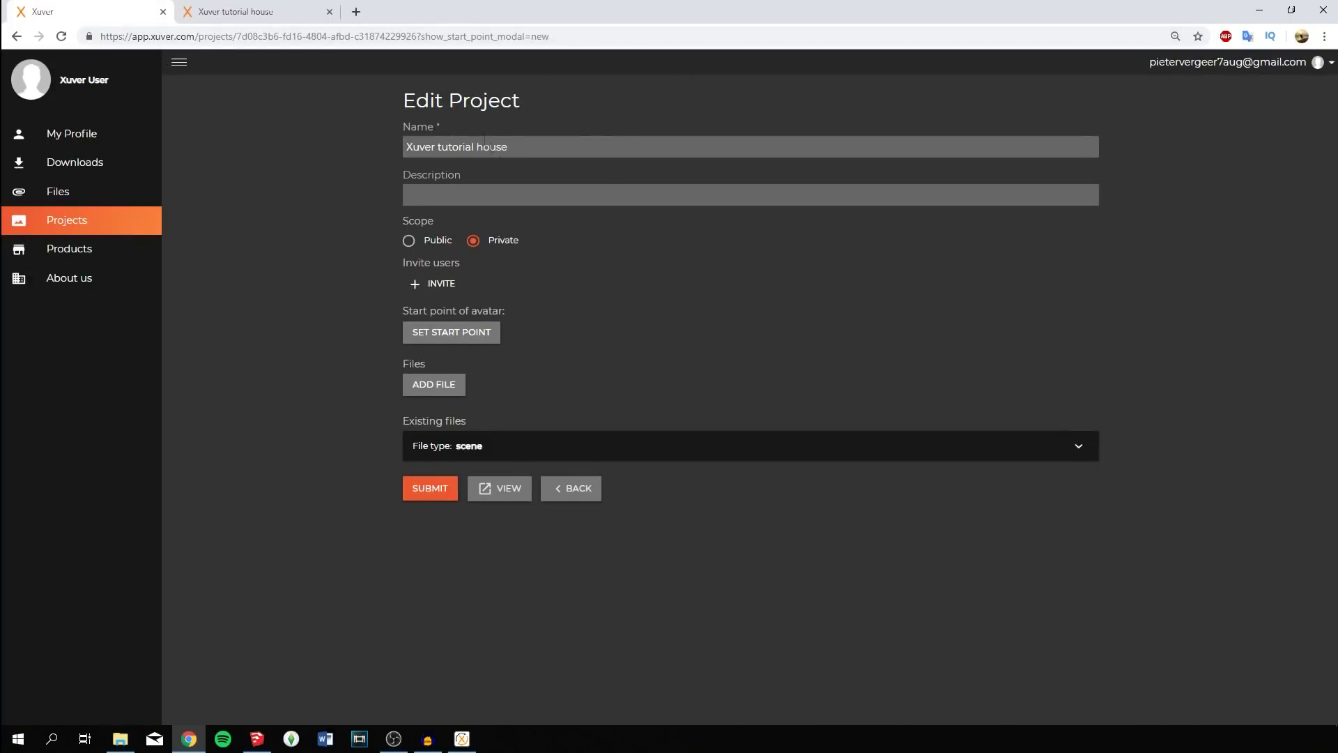
pyautogui.click(441, 287)
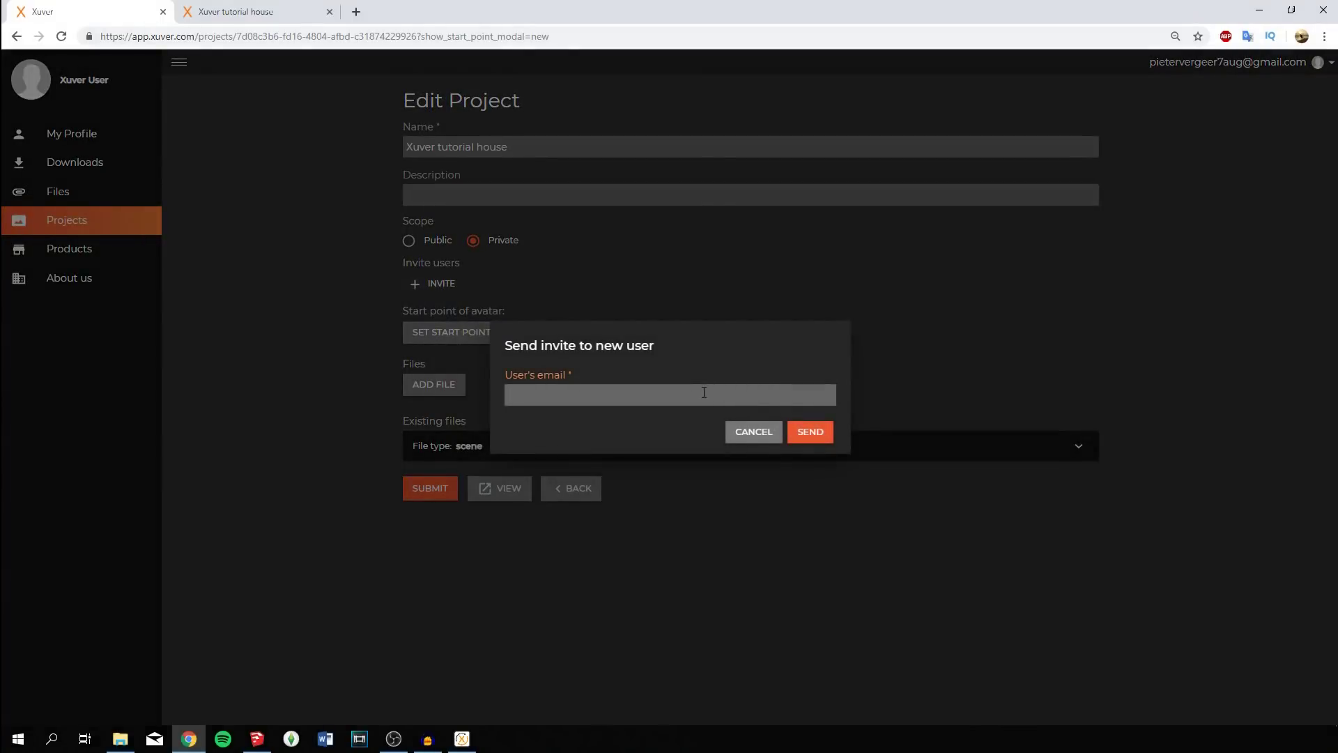
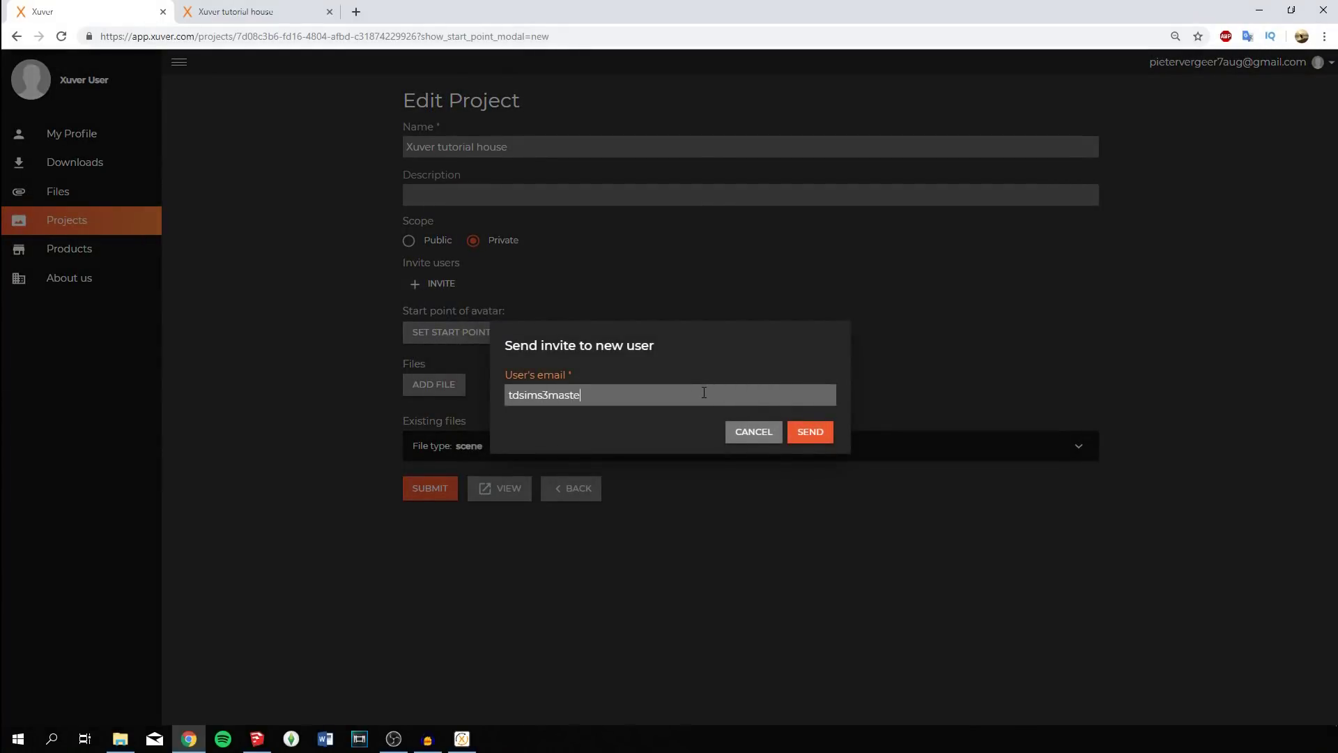
pyautogui.click(831, 430)
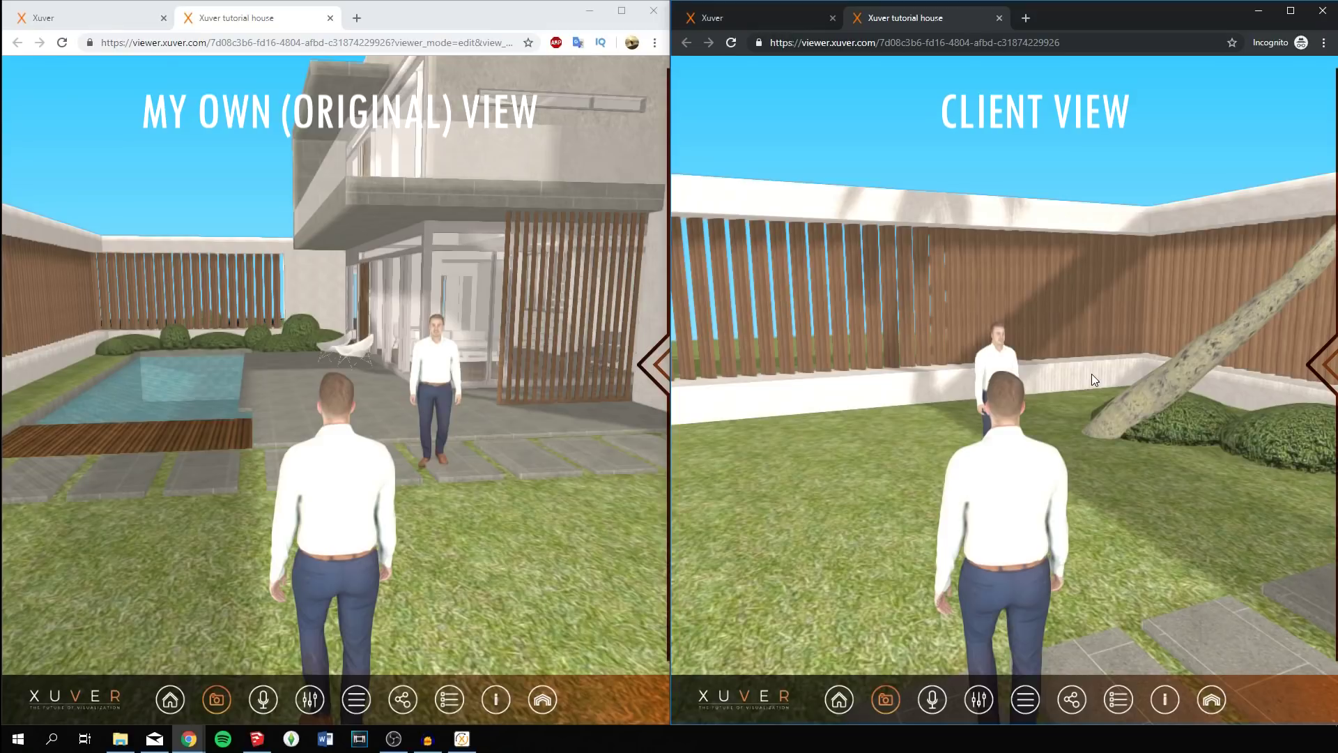
# Jump to the pool-side viewpoint, then walk and turn the host's view across the garden and house front.
pyautogui.click(218, 709)
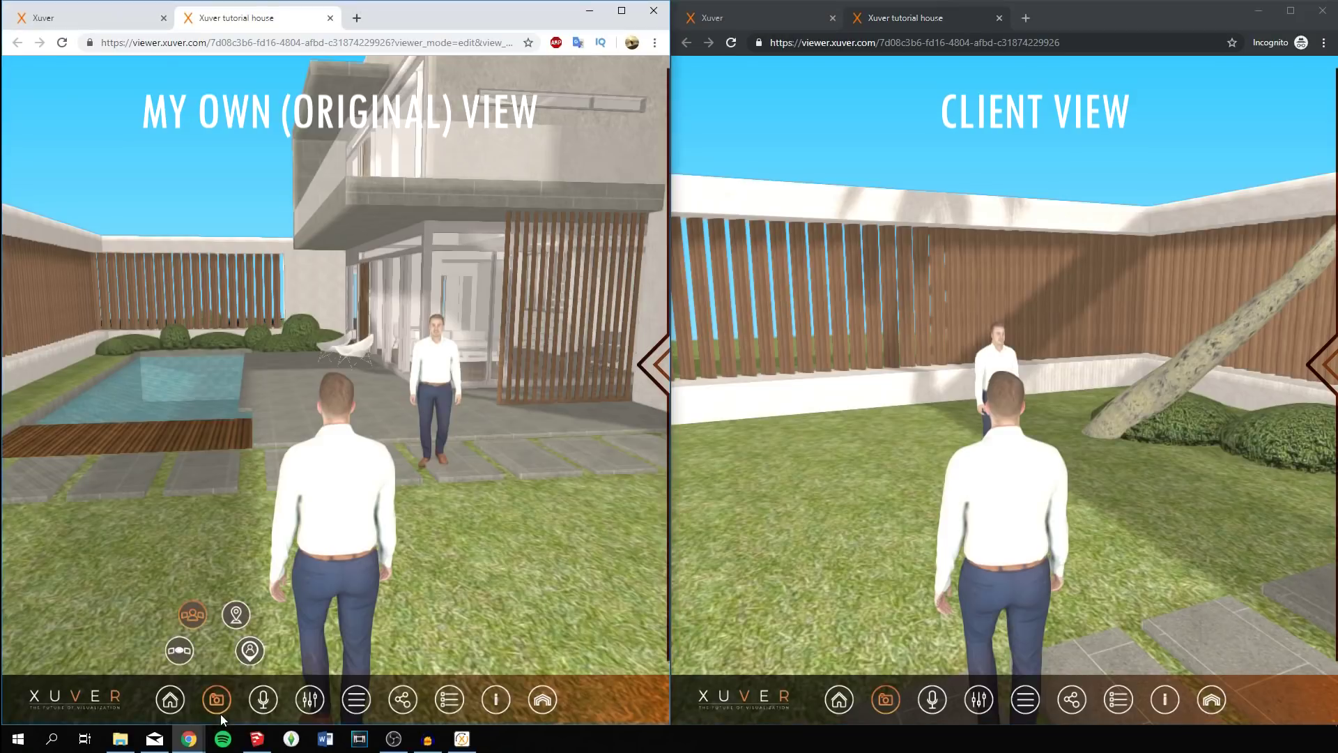
pyautogui.click(185, 656)
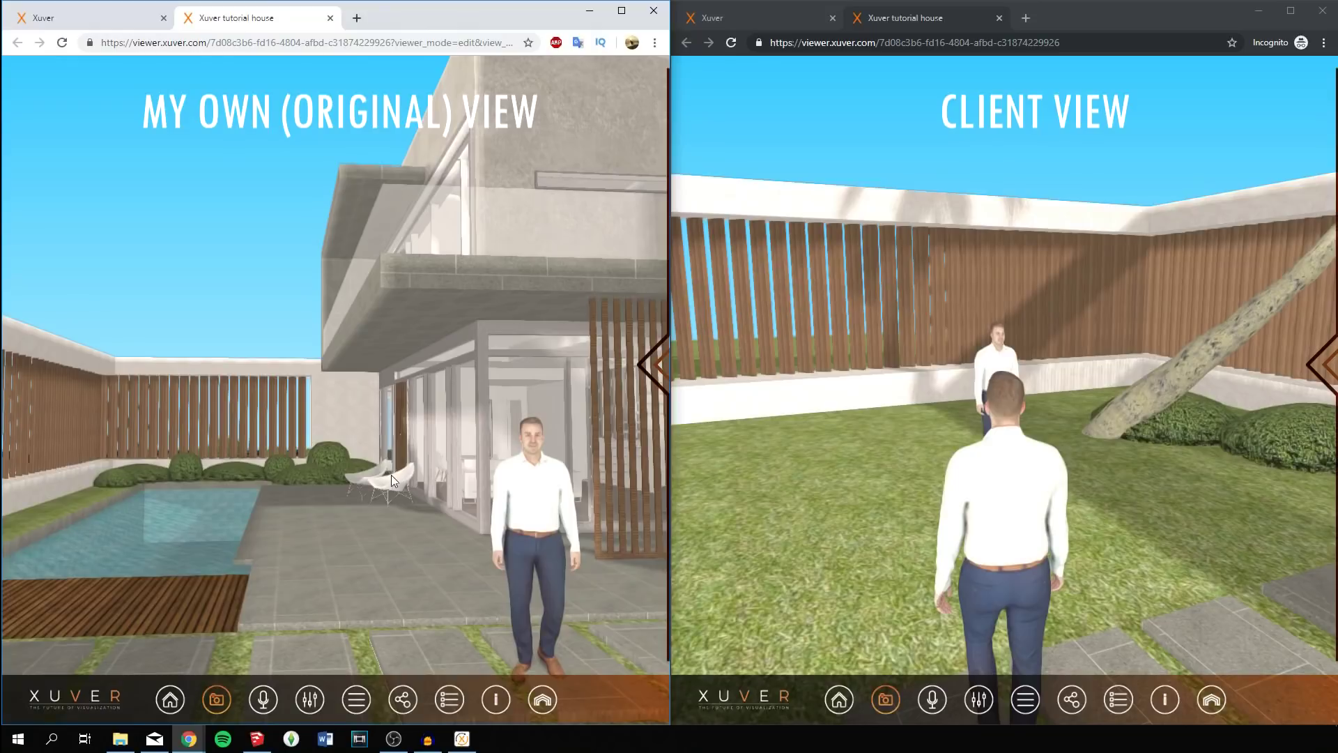
pyautogui.press('Down')
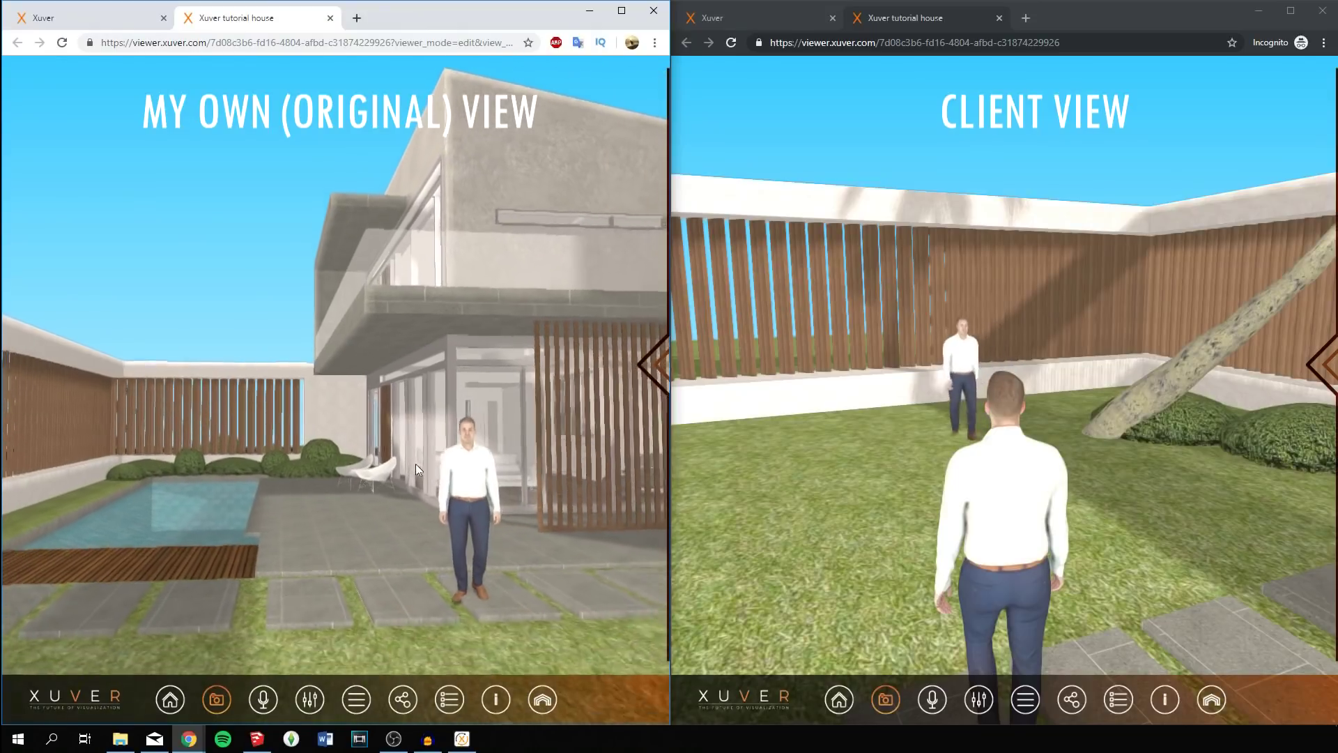
pyautogui.press('Up')
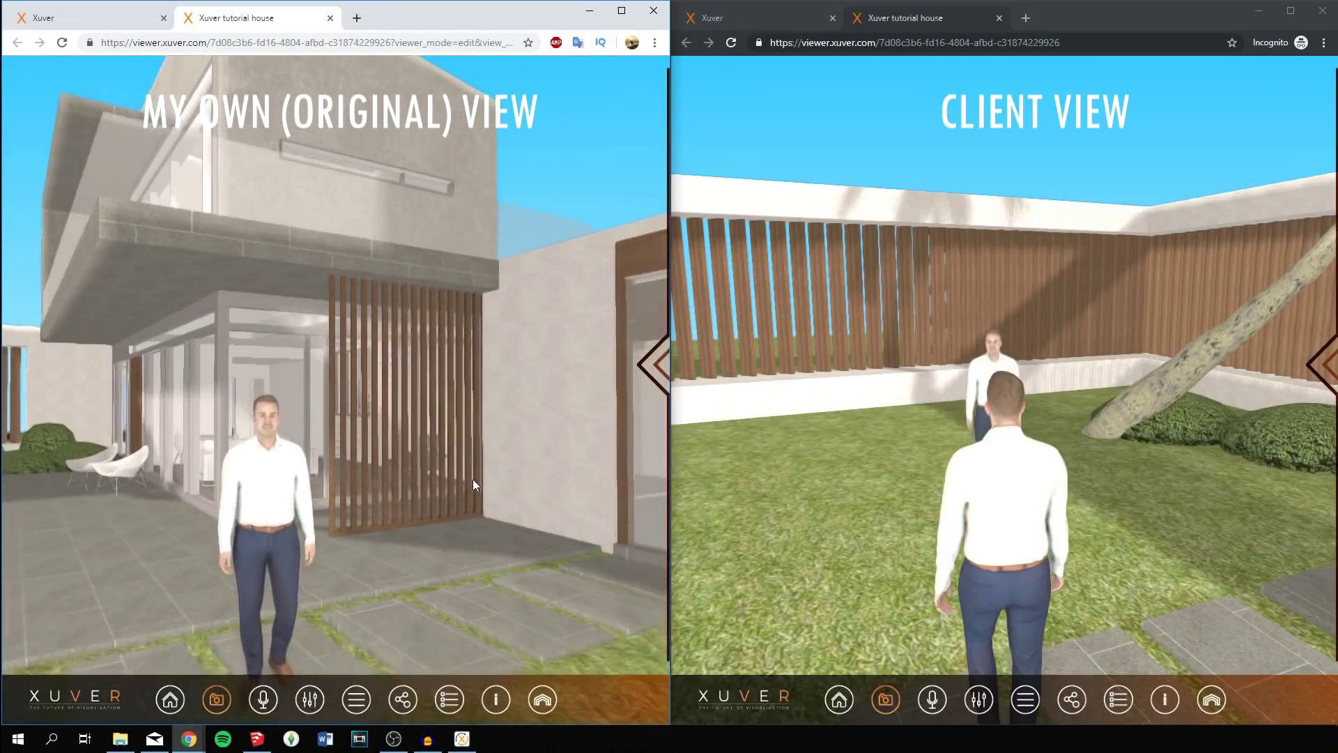
pyautogui.moveTo(473, 480); pyautogui.dragTo(360, 458)
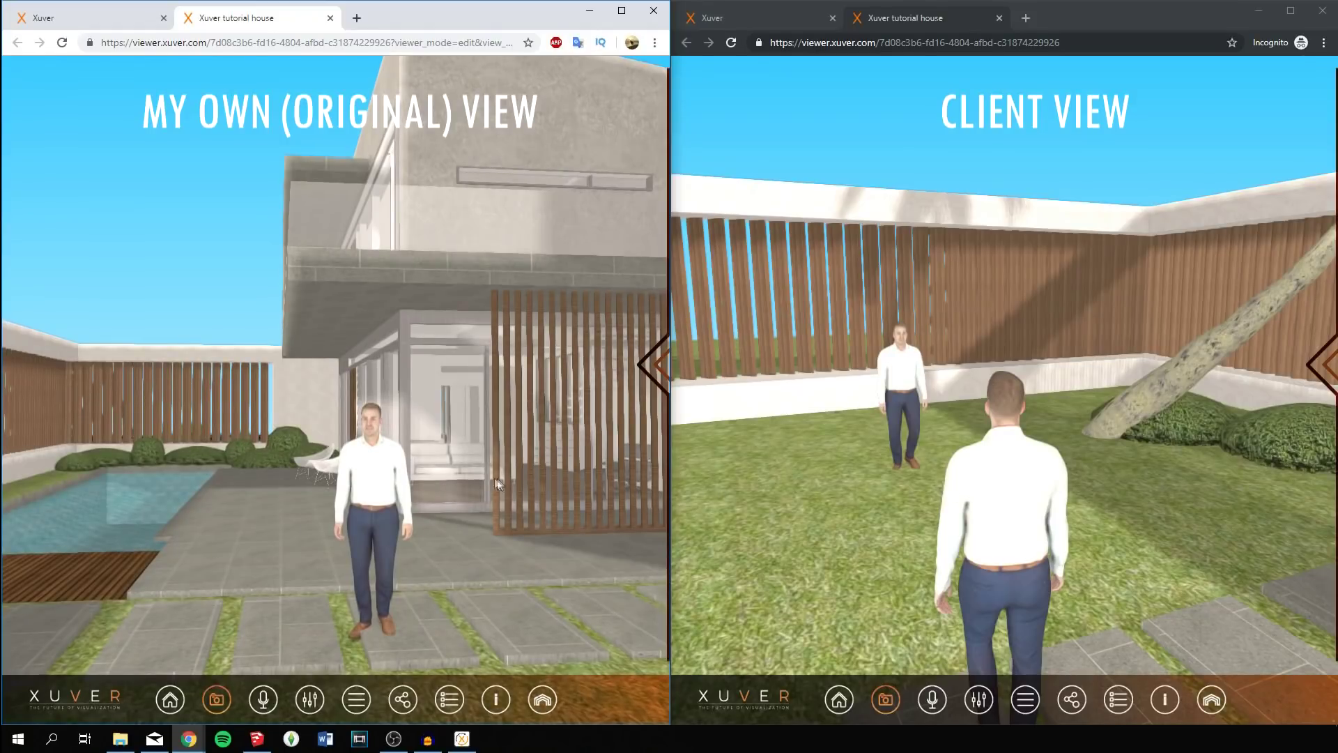
pyautogui.moveTo(368, 475); pyautogui.dragTo(975, 439)
pyautogui.moveTo(425, 489); pyautogui.dragTo(389, 471)
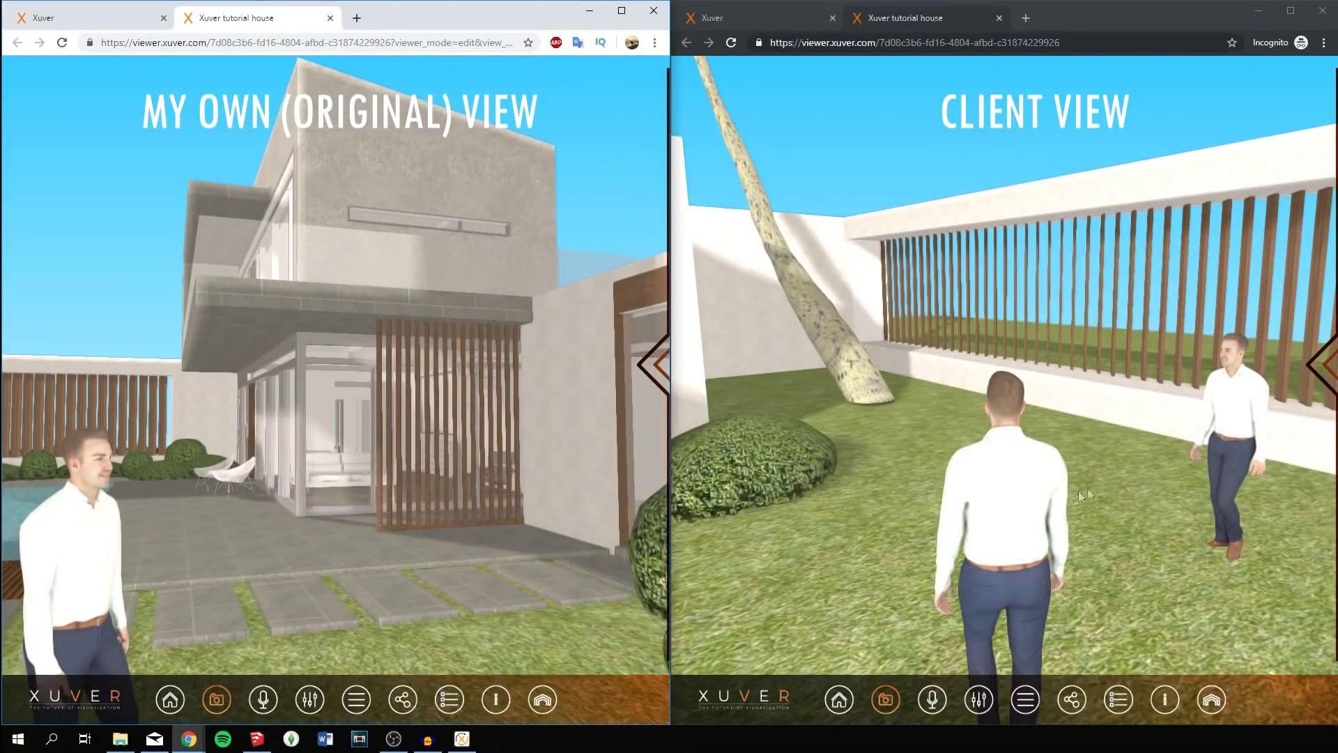
# Turn on the laser pointer so its red line shows on the house front in both viewers.
pyautogui.click(1115, 483)
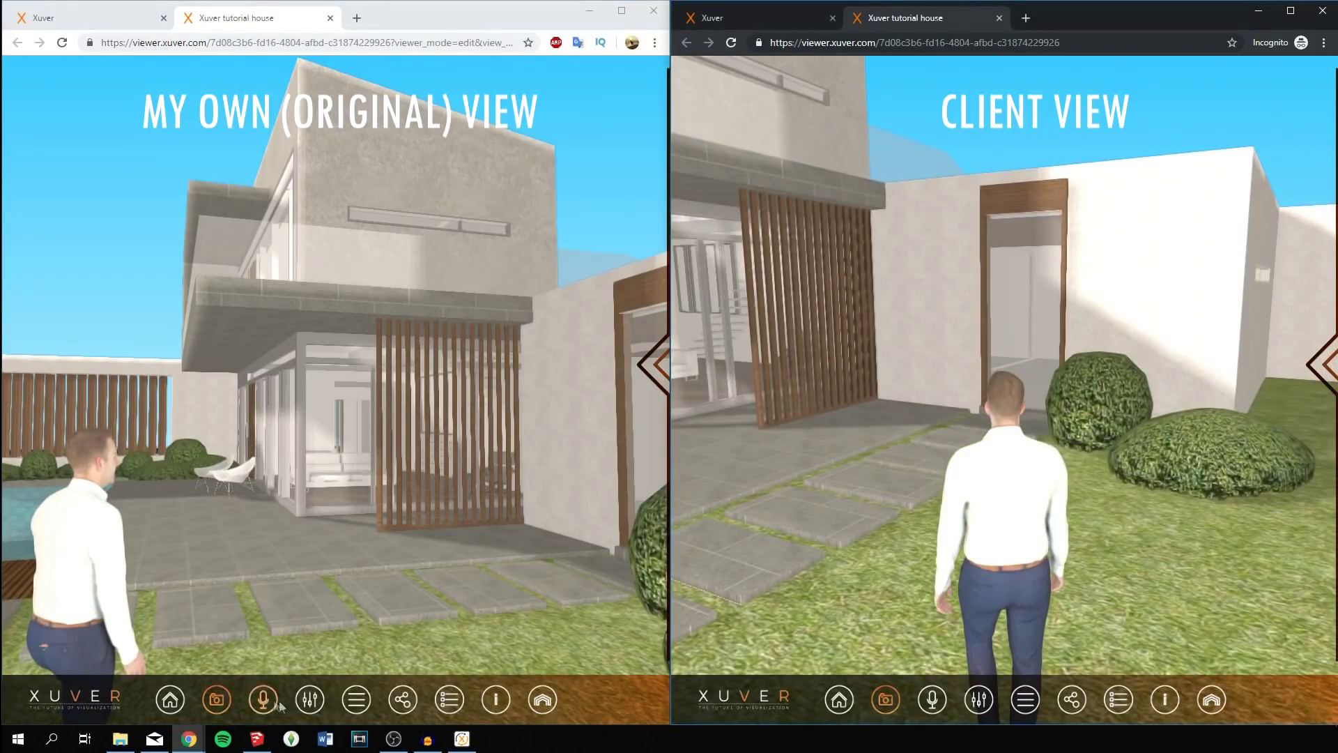
pyautogui.click(309, 699)
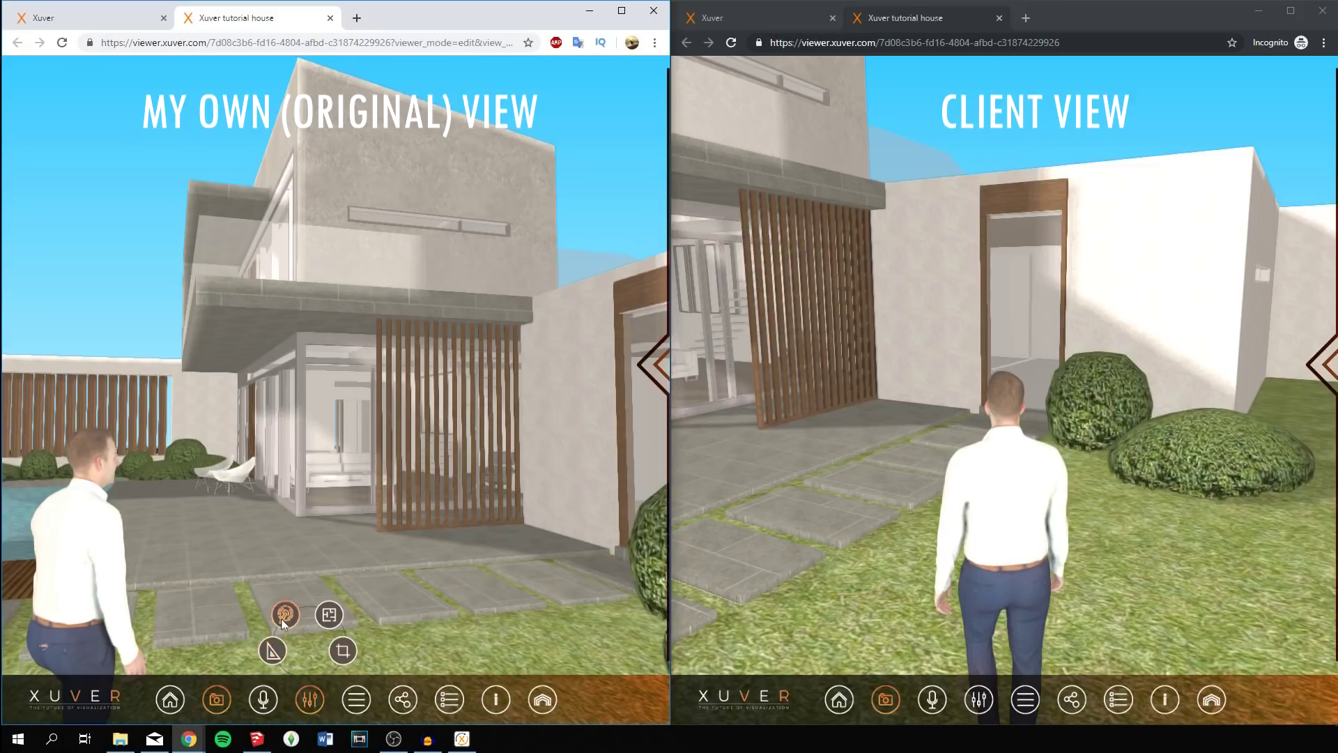
pyautogui.click(284, 615)
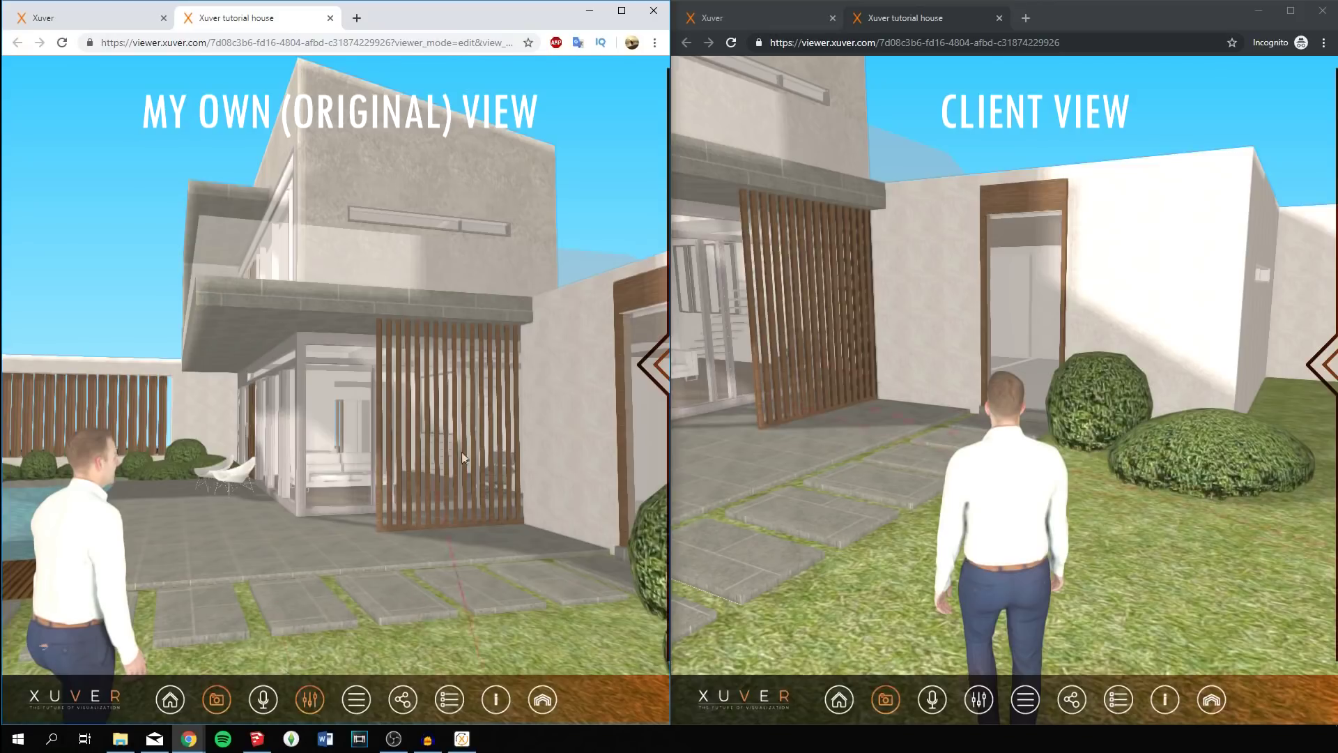
pyautogui.click(303, 701)
# Measure from the slab corner down the wooden slat screen's edge, reading 3.242 m.
pyautogui.rightClick(307, 632)
pyautogui.click(280, 657)
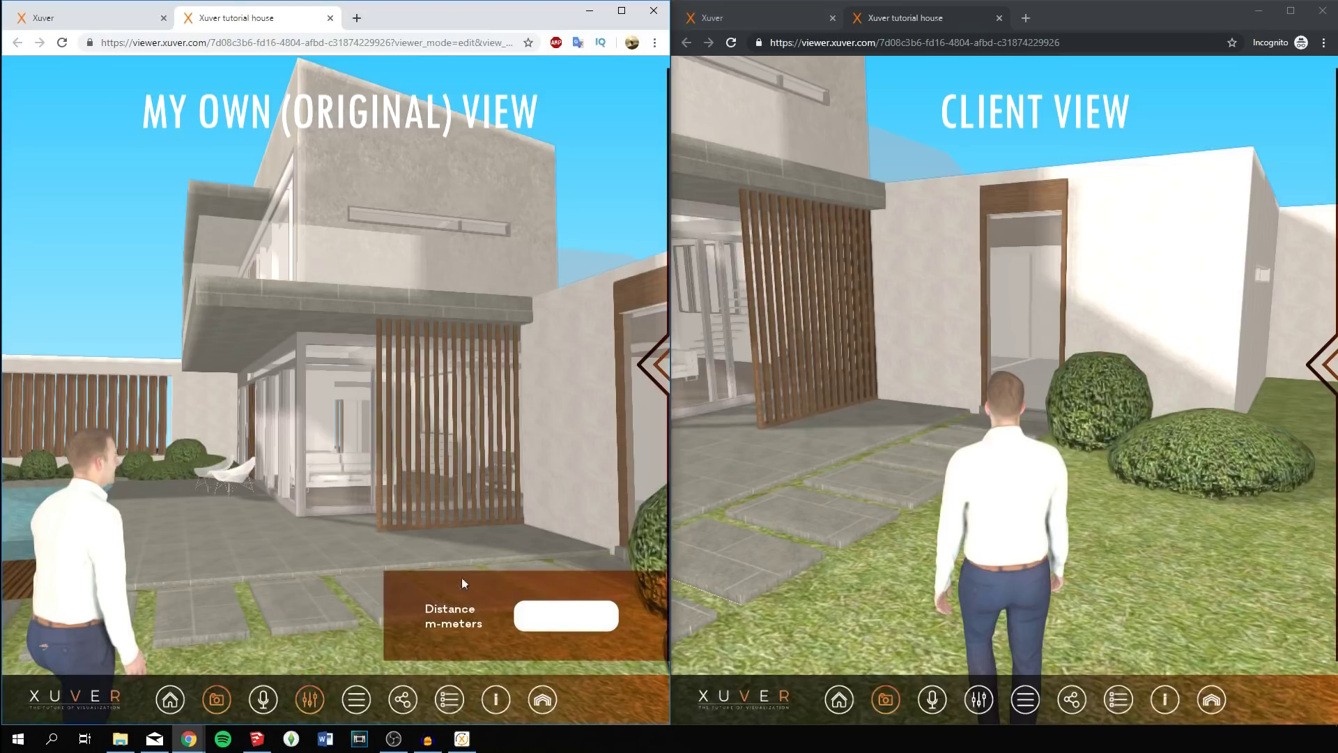
pyautogui.click(531, 301)
pyautogui.moveTo(375, 319); pyautogui.dragTo(375, 531)
# Clear the measurement, rotate toward the pool and fence, and bring up the microphone toggle.
pyautogui.click(310, 698)
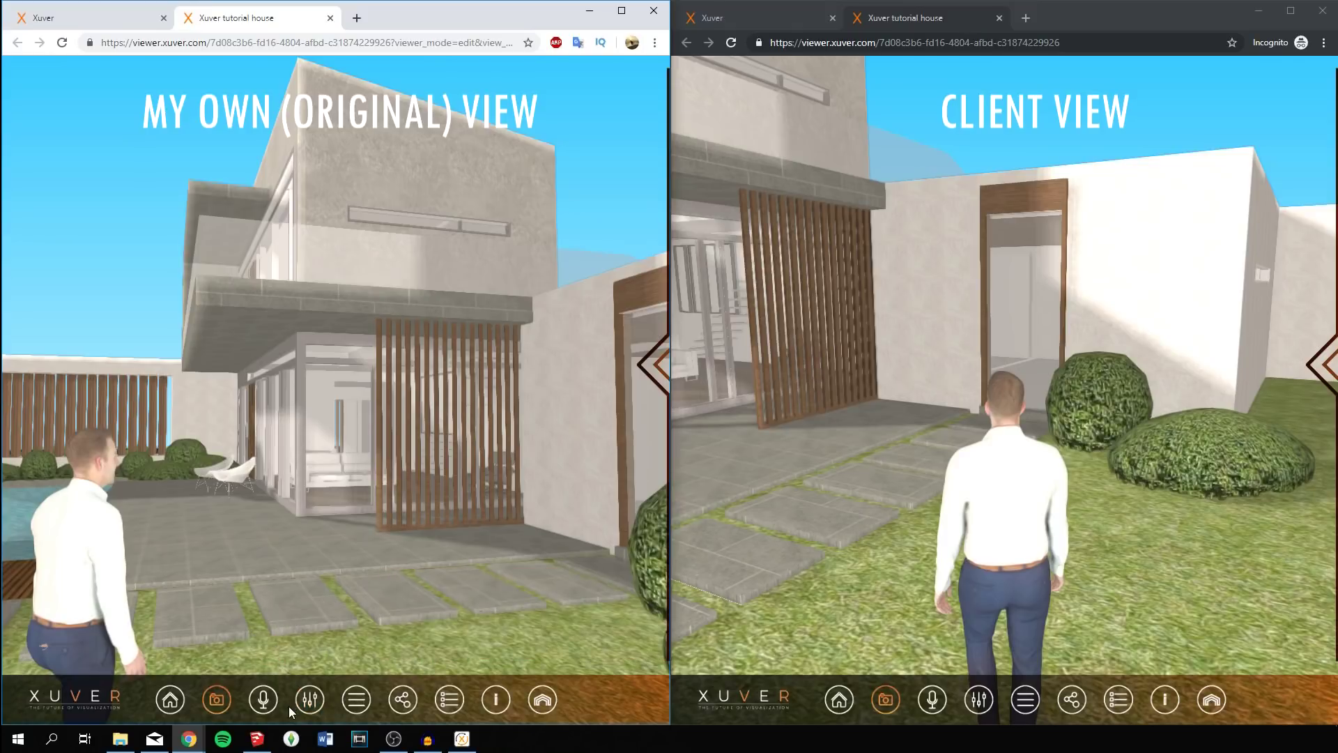
pyautogui.moveTo(336, 557); pyautogui.dragTo(278, 558)
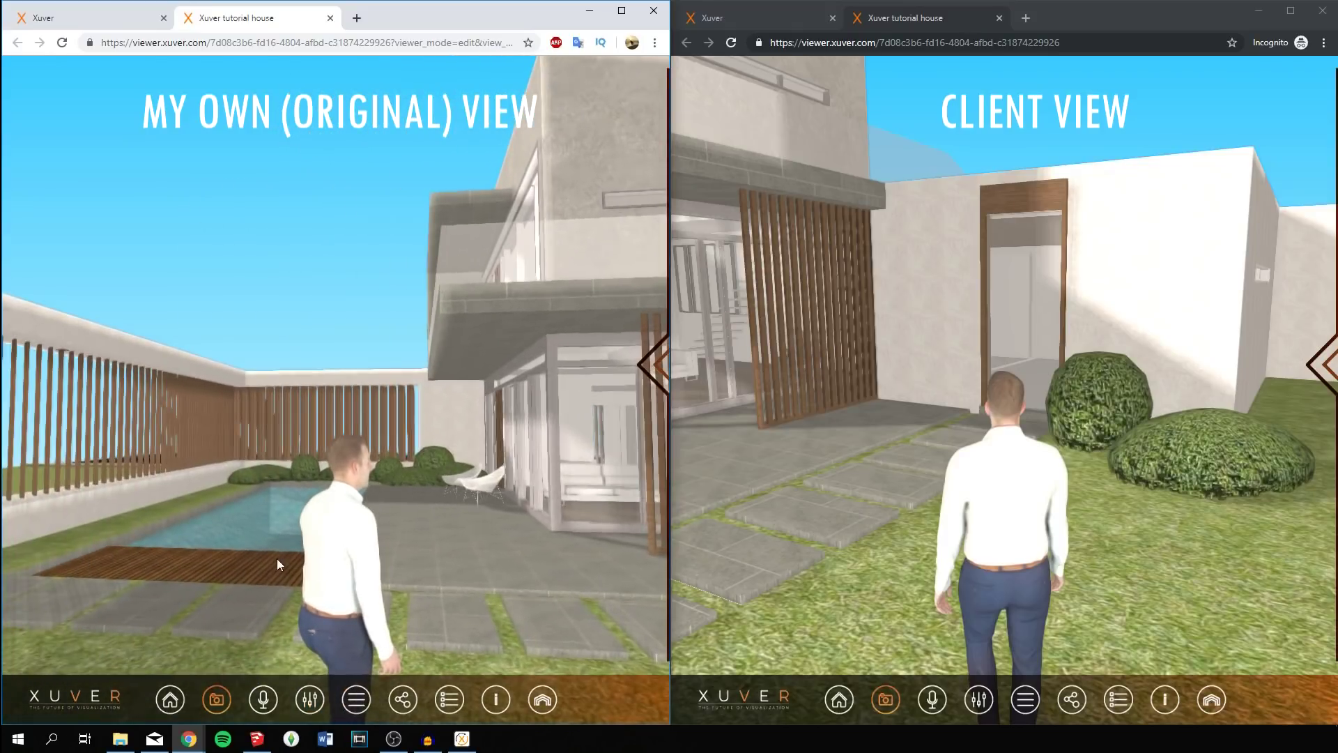
pyautogui.click(262, 700)
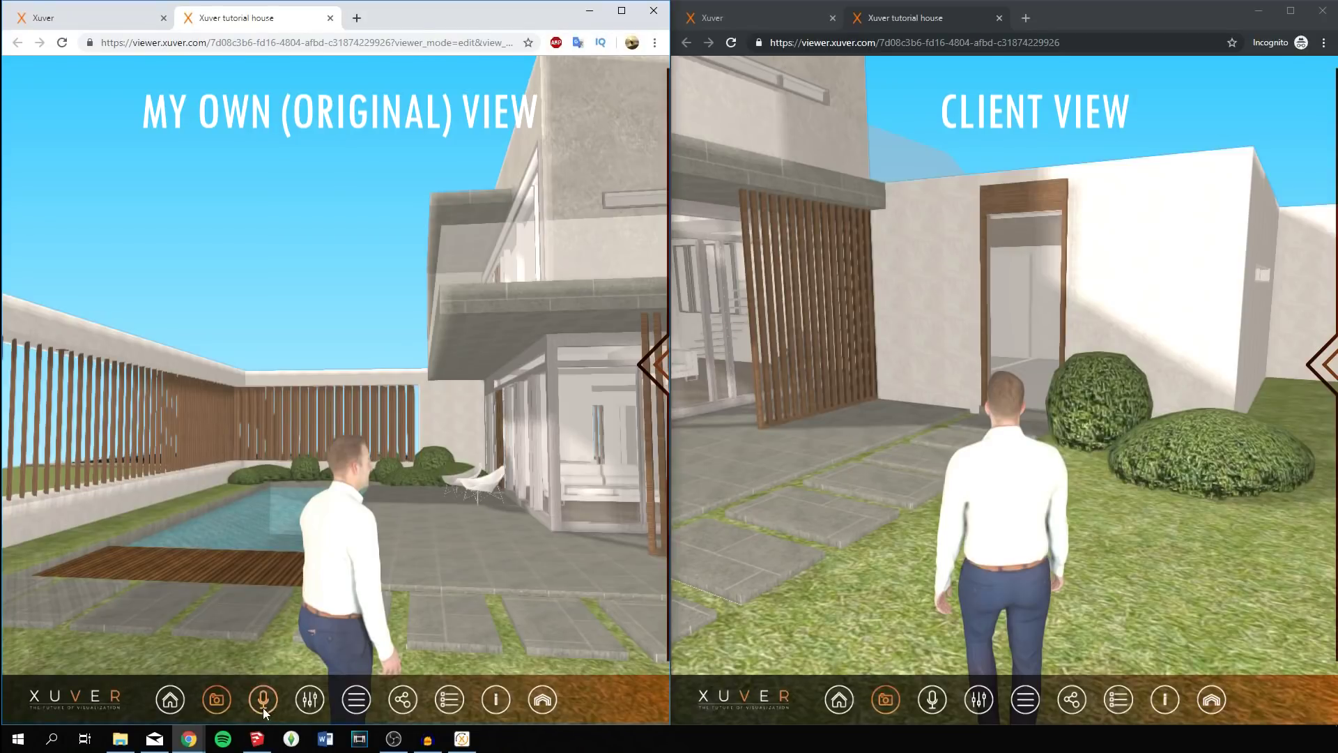